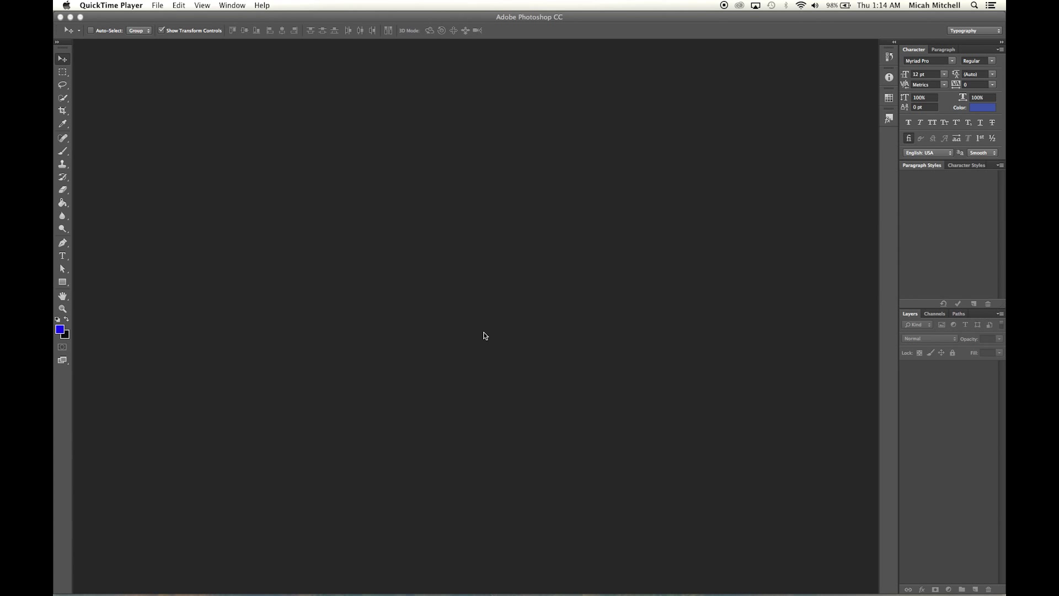
# Create a new document named gifproject, 500 × 480 pixels at 300 pixels/inch
pyautogui.click(157, 5)
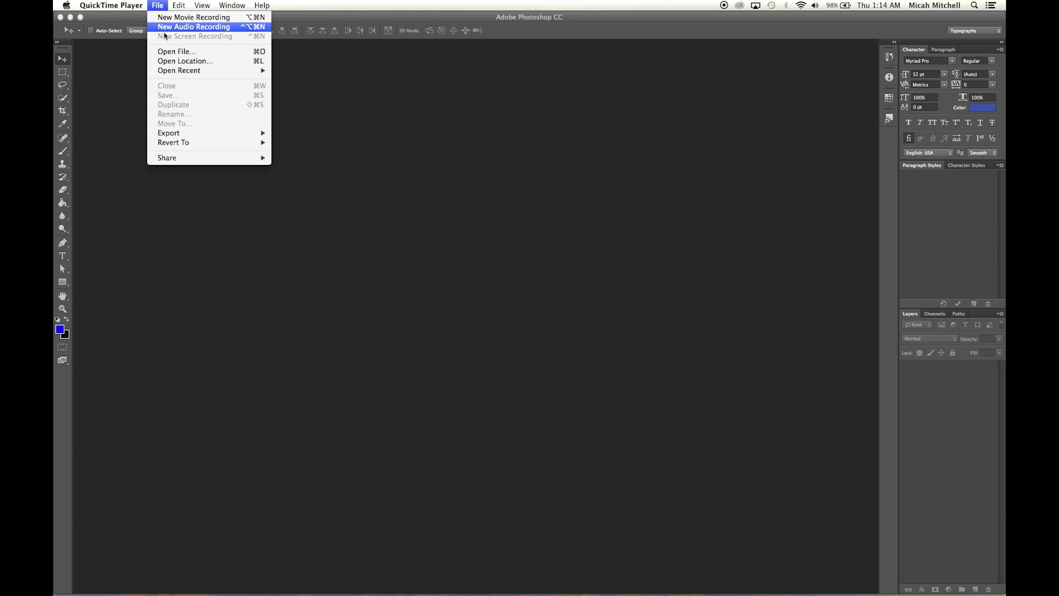
pyautogui.click(131, 63)
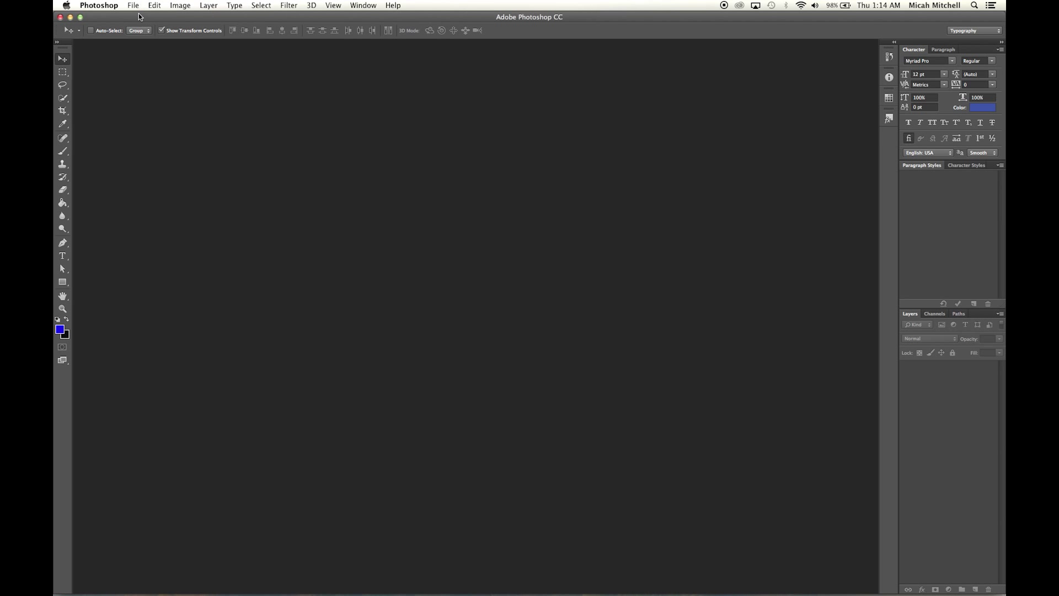
pyautogui.click(134, 6)
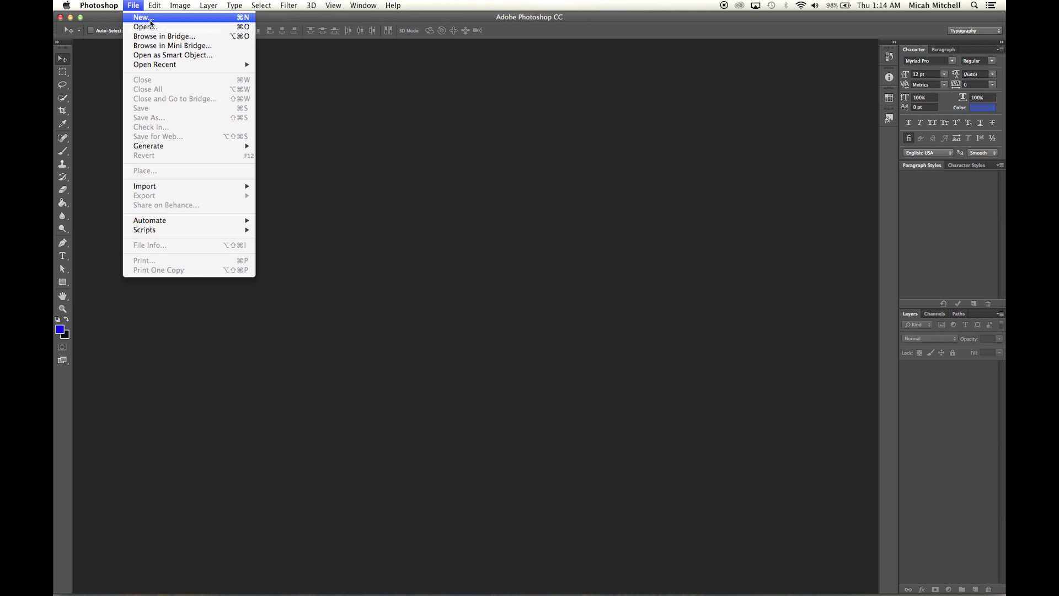
pyautogui.click(150, 20)
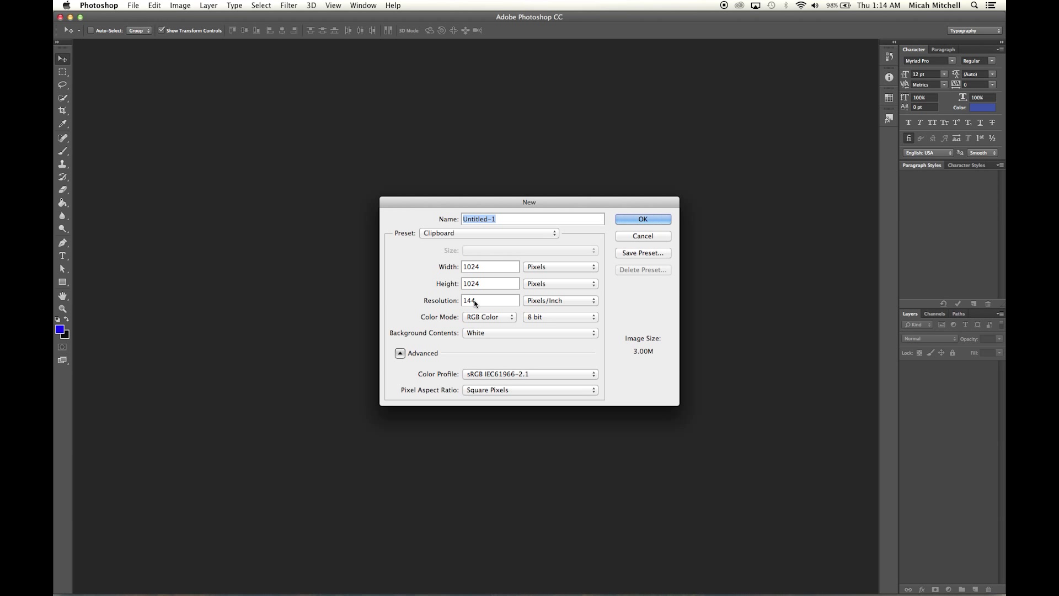
pyautogui.doubleClick(477, 266)
pyautogui.write('500')
pyautogui.press('Tab')
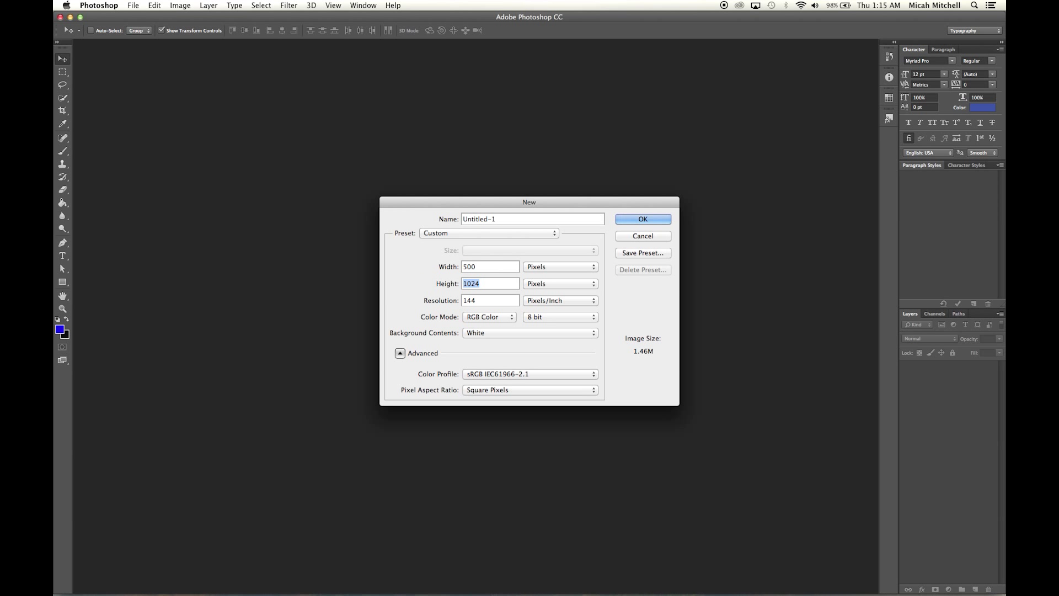
pyautogui.write('480')
pyautogui.press('Tab')
pyautogui.write('300')
pyautogui.moveTo(498, 219); pyautogui.dragTo(449, 210)
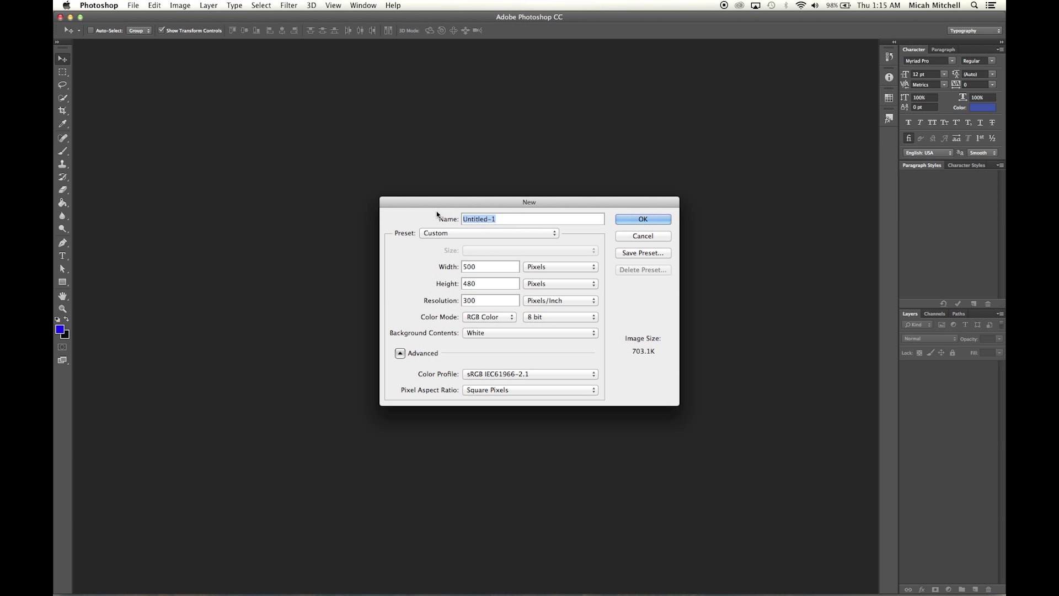
pyautogui.write('gifproject')
pyautogui.click(626, 220)
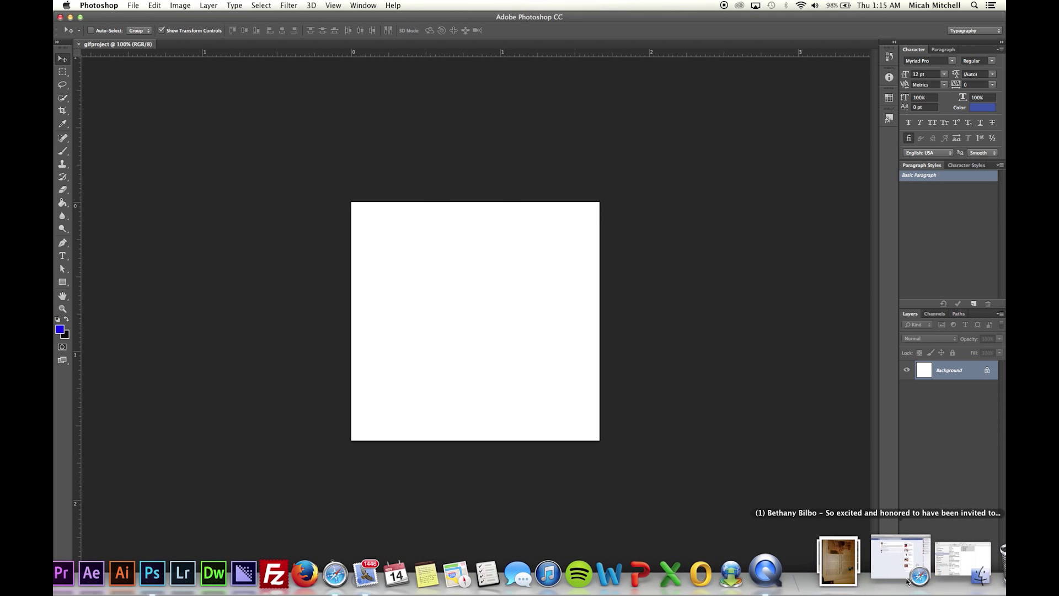
# Place the four wedding photos 001-11, 003, 004 and 006 from Finder as separate layers
pyautogui.click(770, 576)
pyautogui.moveTo(320, 191); pyautogui.dragTo(506, 309)
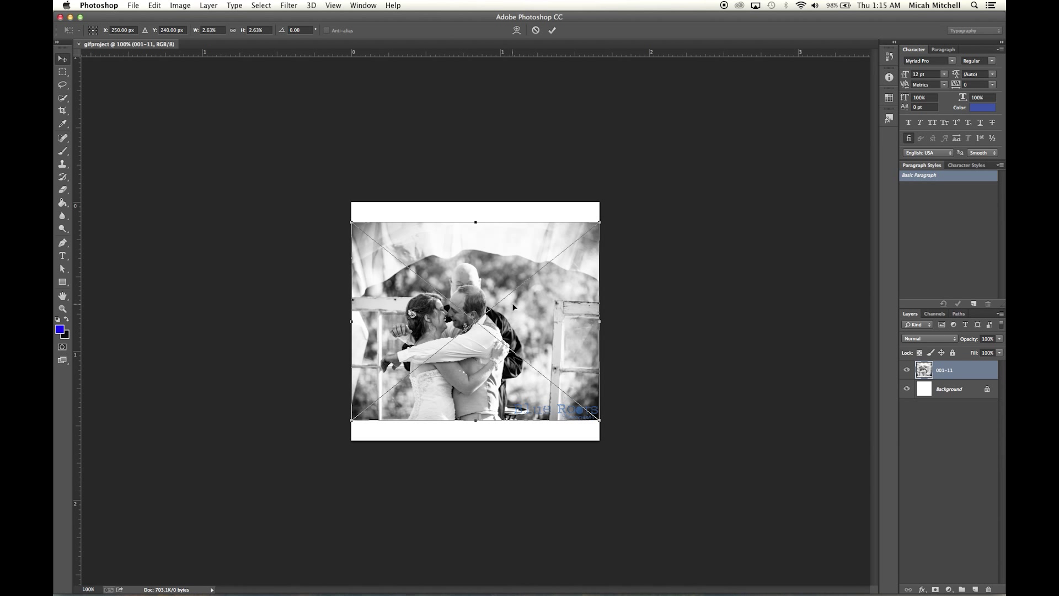
pyautogui.press('Return')
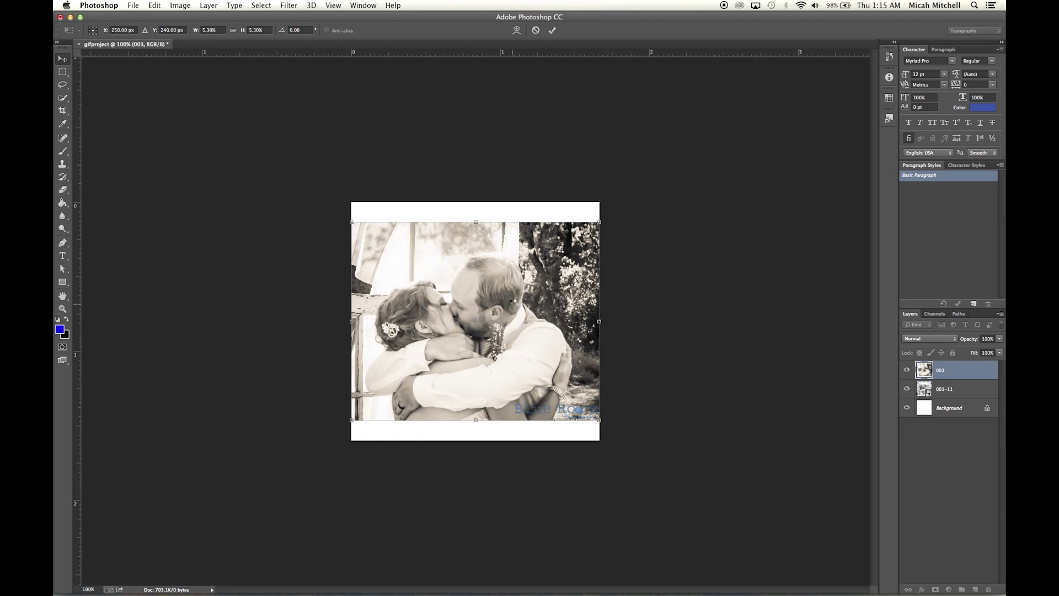
pyautogui.press('Return')
pyautogui.press('Return')
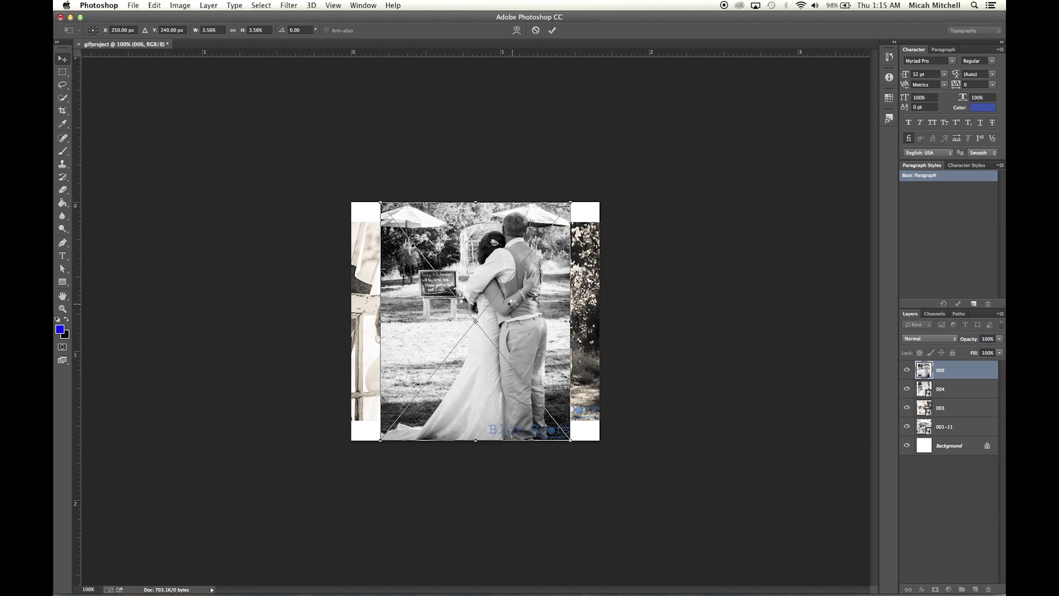
pyautogui.press('Return')
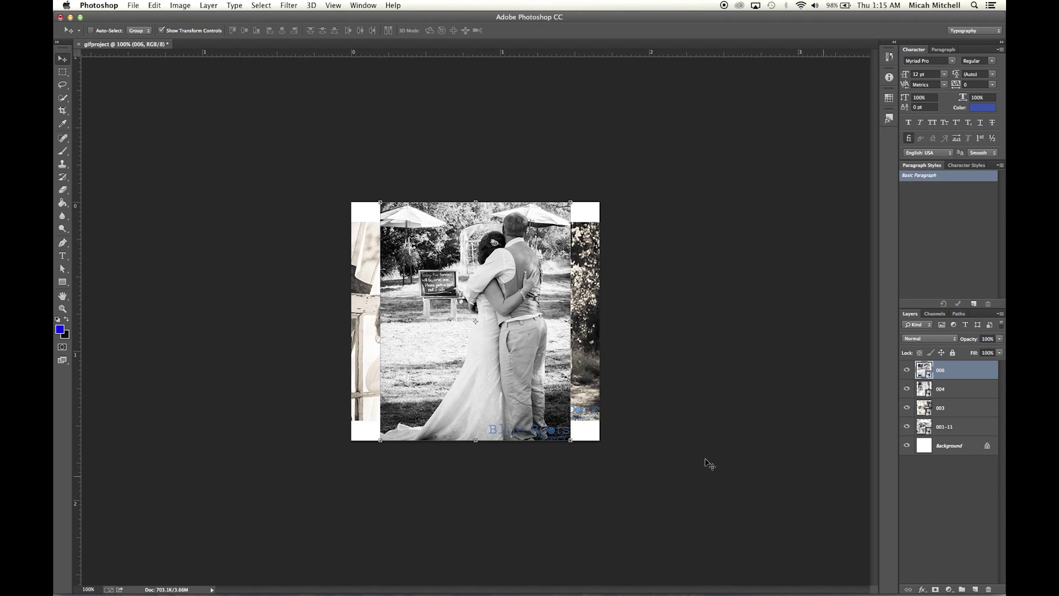
pyautogui.press('t')
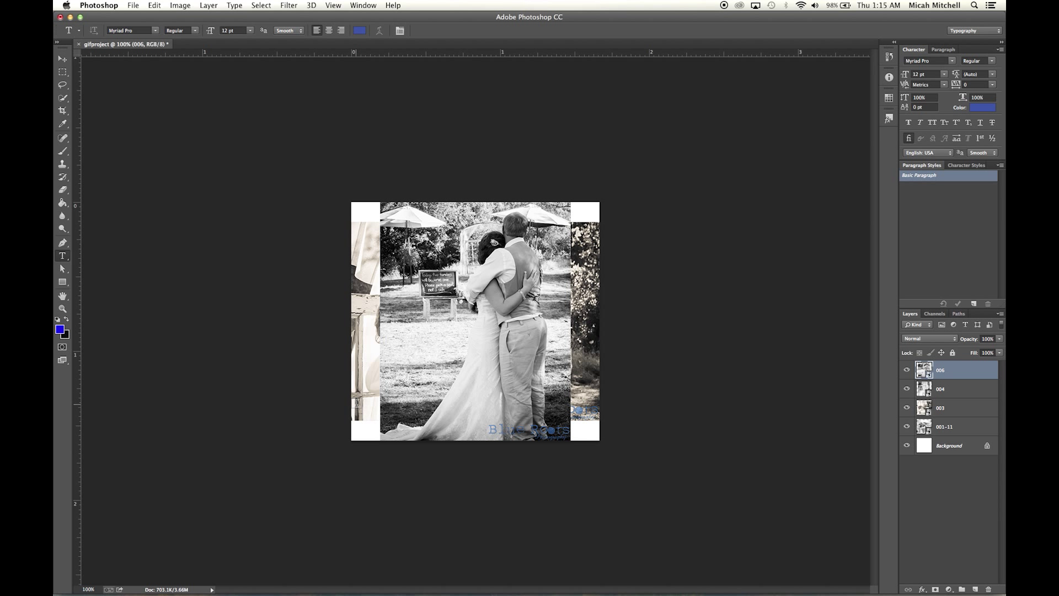
# Add the text 'congrats!!!' and move it to the bottom centre of the photo
pyautogui.moveTo(356, 405); pyautogui.dragTo(600, 438)
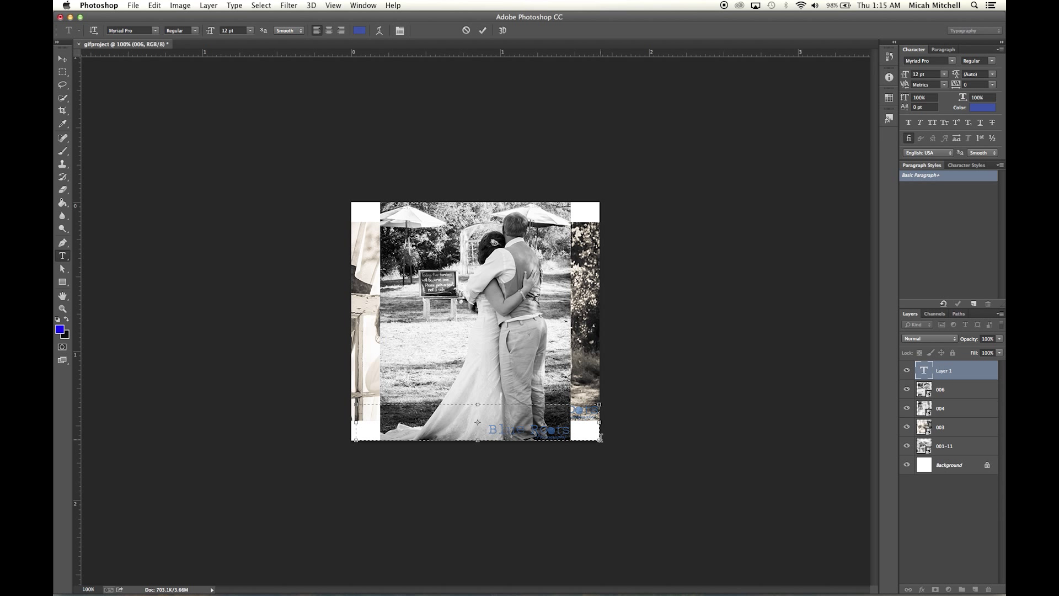
pyautogui.write('congrats')
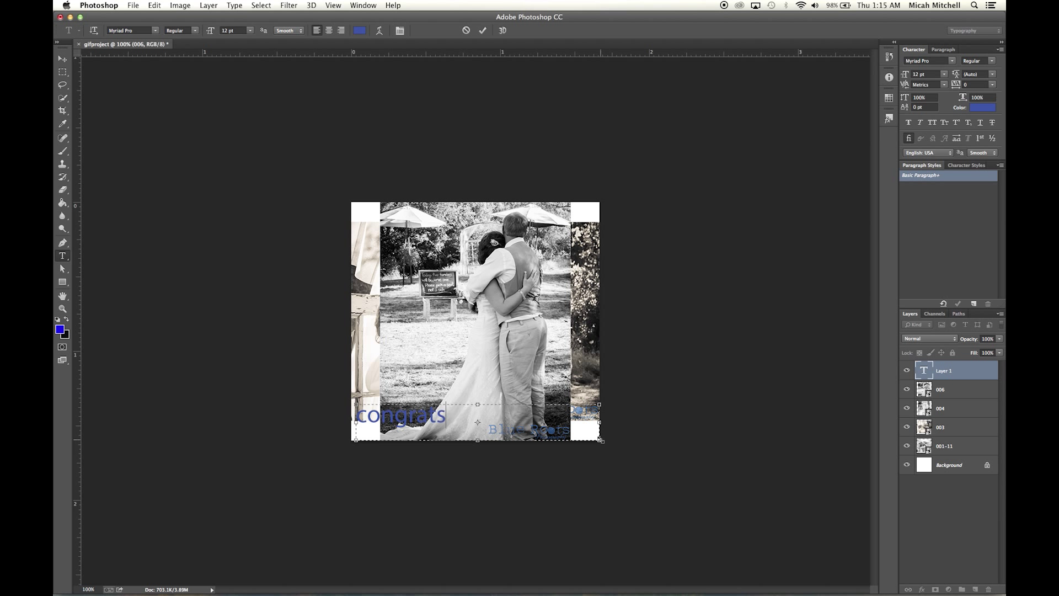
pyautogui.write('!!!')
pyautogui.moveTo(598, 441); pyautogui.dragTo(485, 432)
pyautogui.write('v')
pyautogui.click(62, 59)
pyautogui.moveTo(429, 414); pyautogui.dragTo(485, 422)
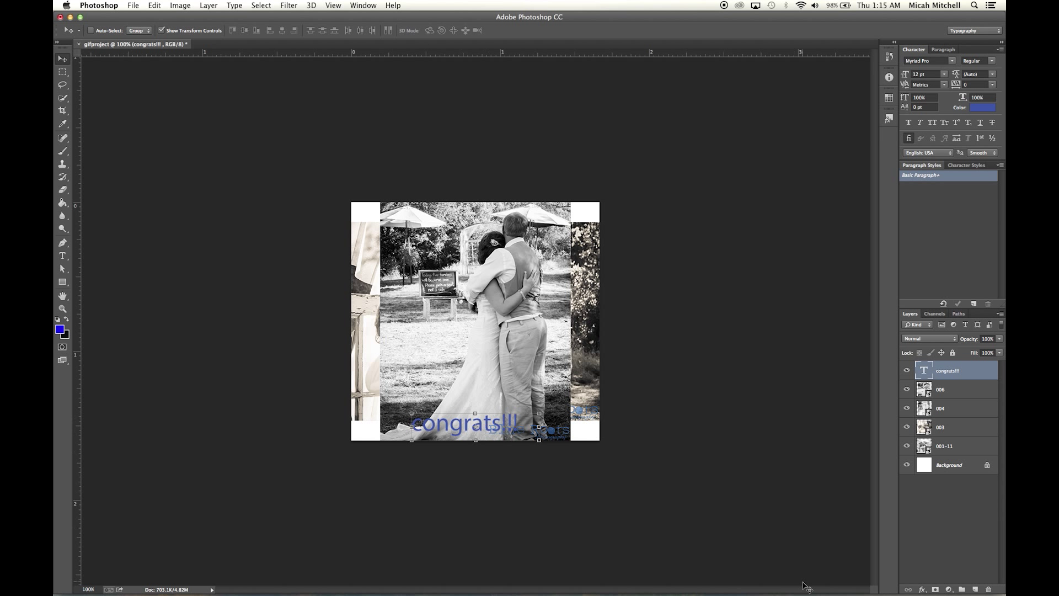
# Give the congrats!!! text layer Bevel & Emboss and Drop Shadow styles
pyautogui.click(922, 590)
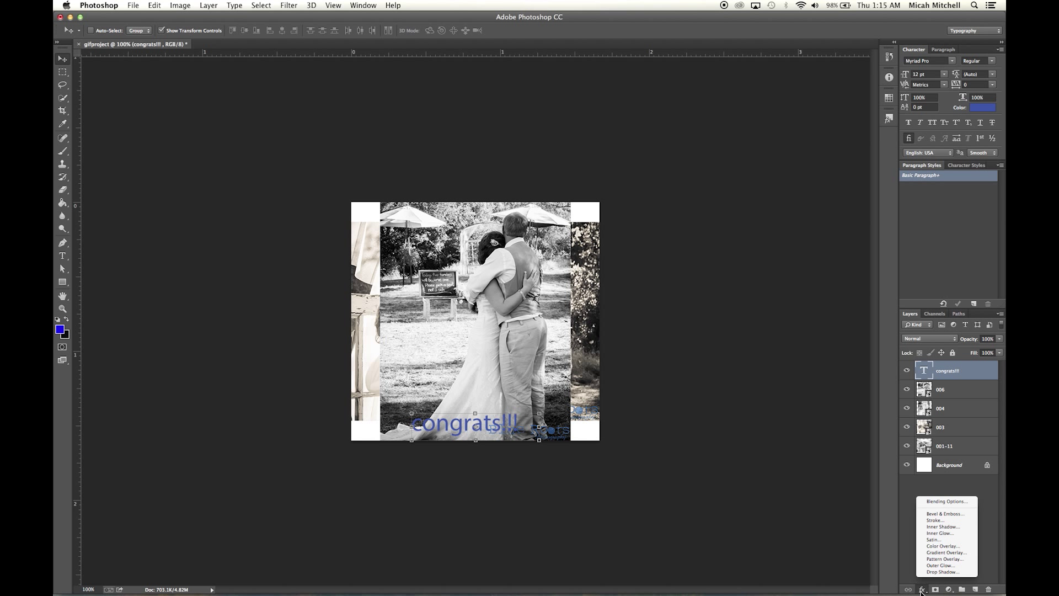
pyautogui.click(935, 501)
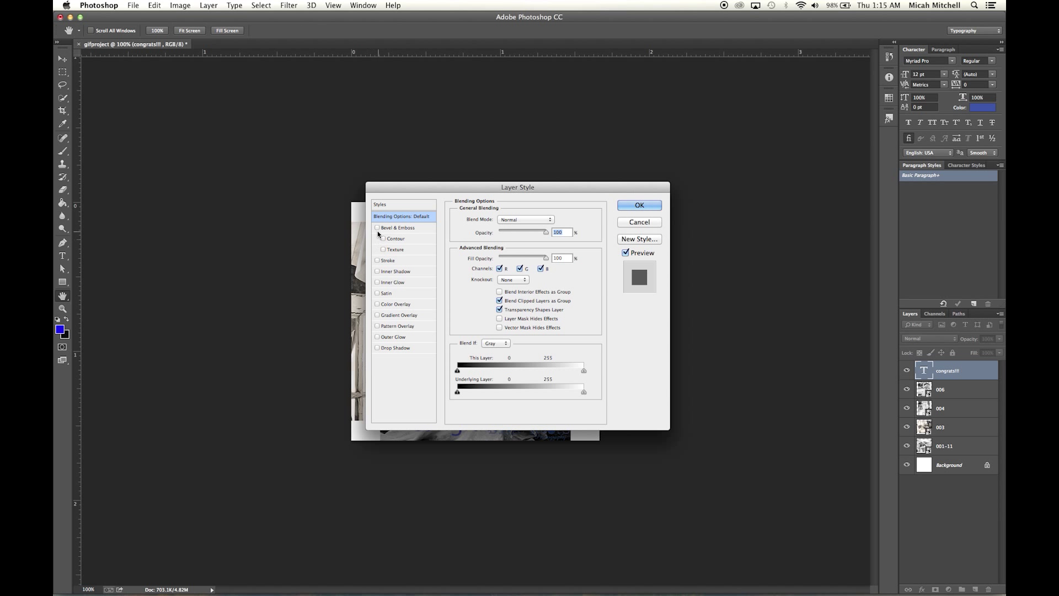
pyautogui.click(377, 228)
pyautogui.click(377, 260)
pyautogui.click(377, 261)
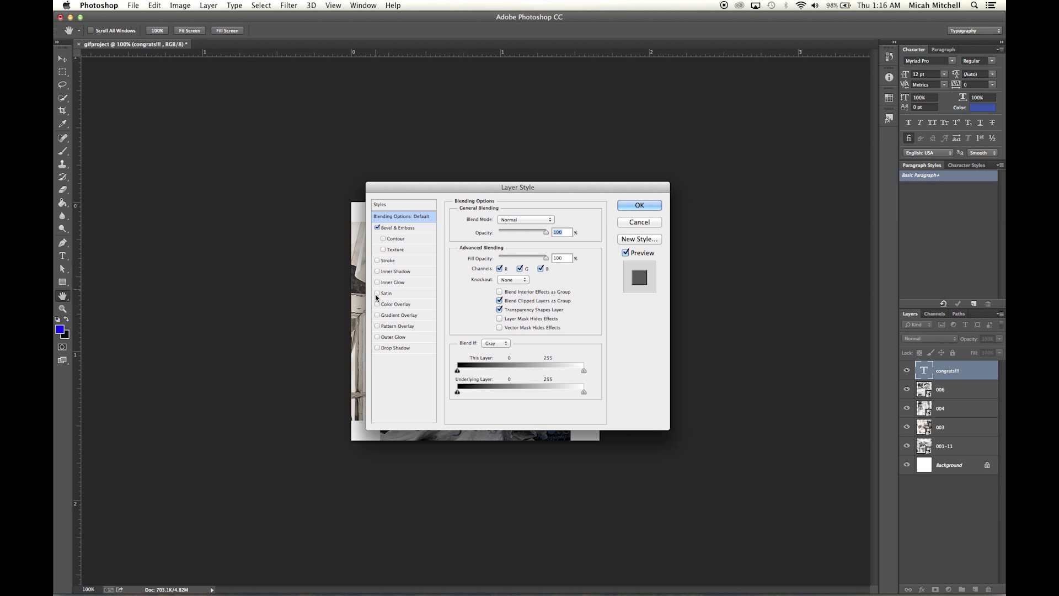
pyautogui.click(377, 348)
pyautogui.click(639, 205)
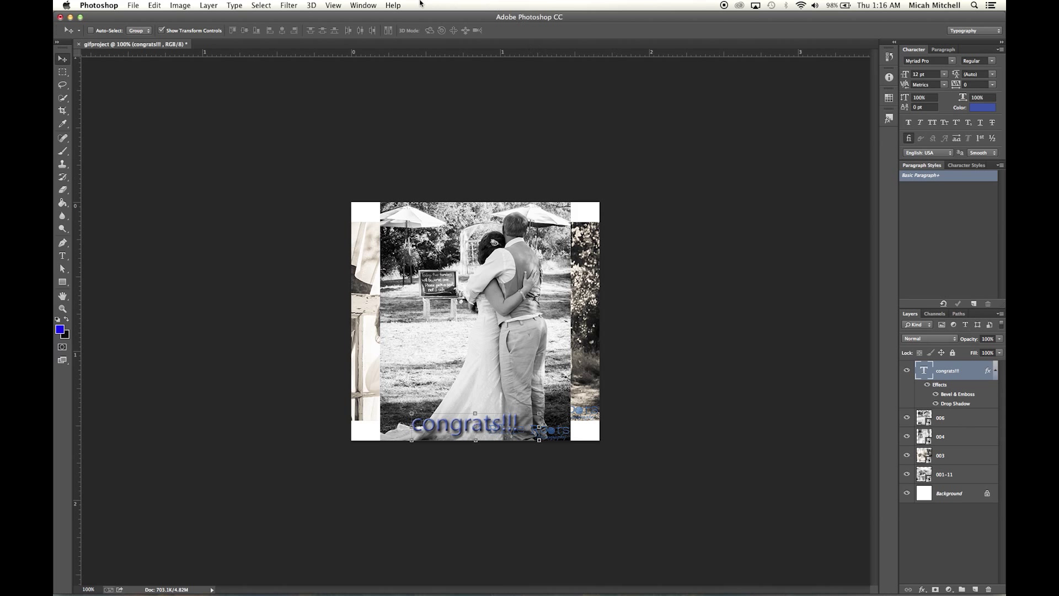
# Create a video timeline for the layers and shorten the work area to about 01:10
pyautogui.click(361, 5)
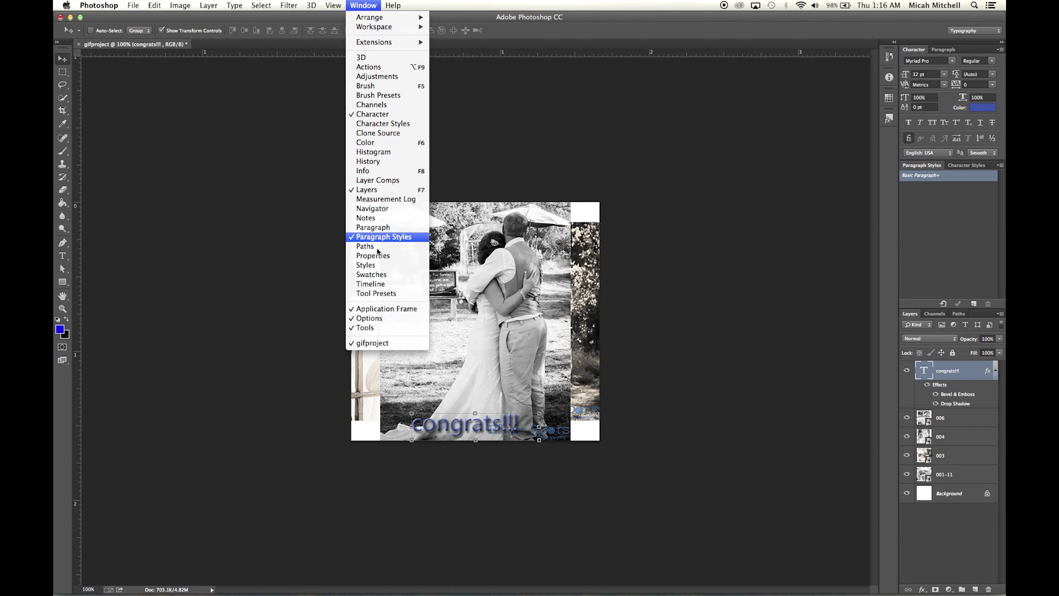
pyautogui.click(377, 283)
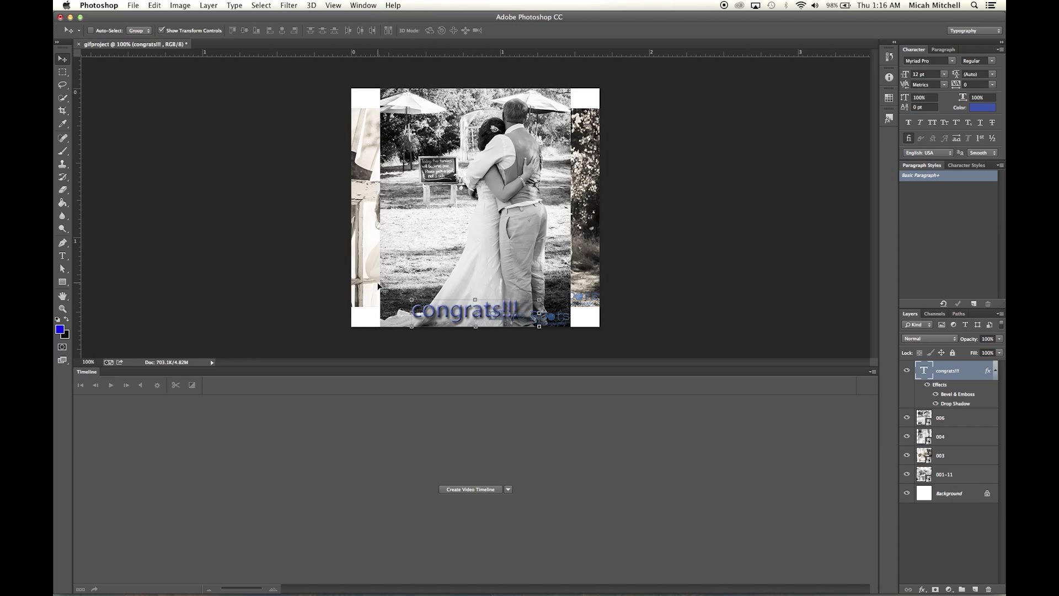
pyautogui.click(491, 492)
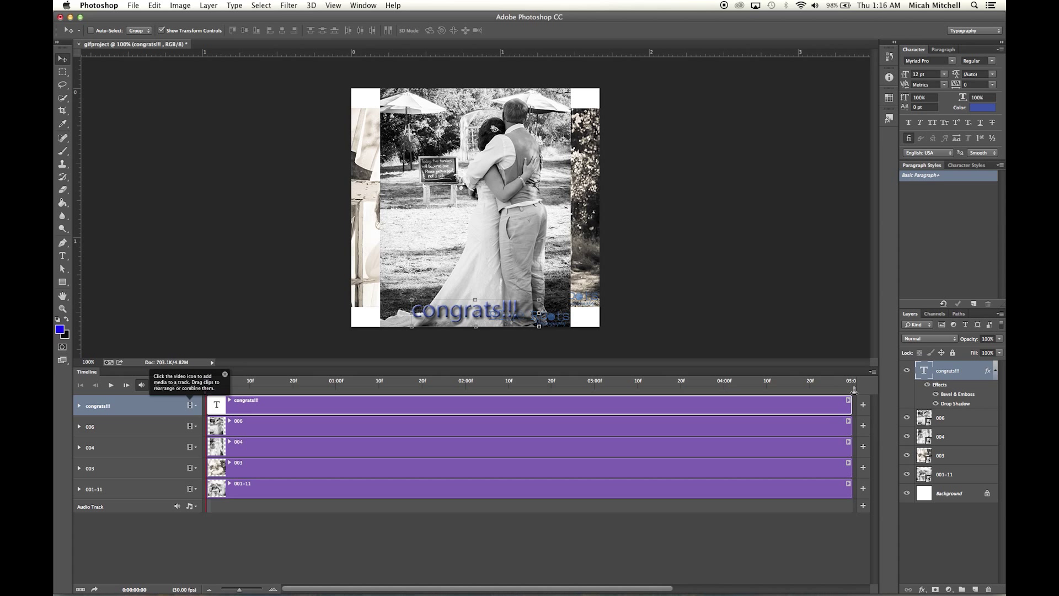
pyautogui.moveTo(854, 391); pyautogui.dragTo(379, 401)
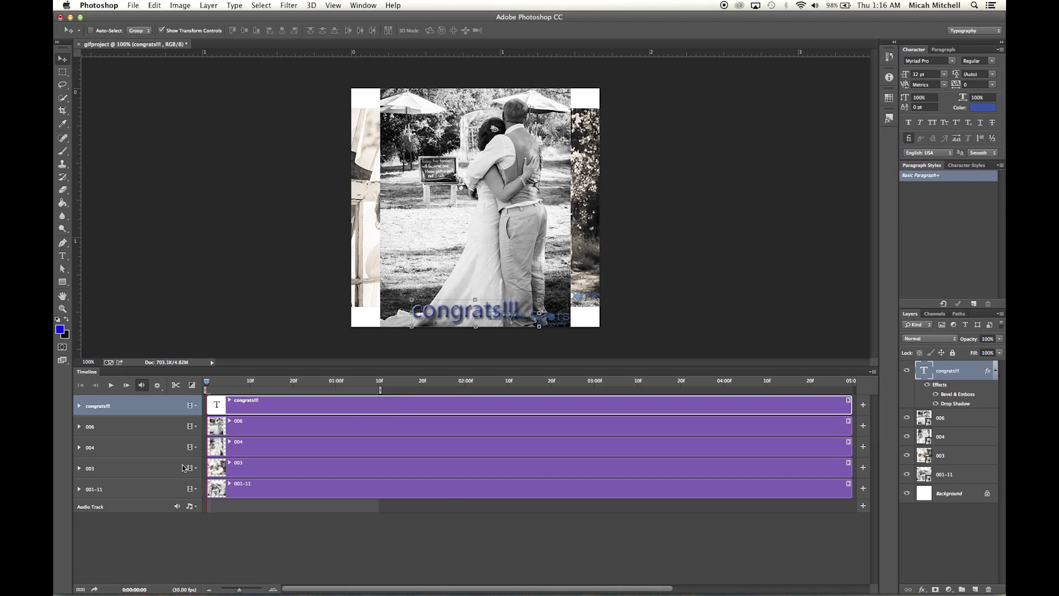
# Start photo 003 at 00:06, shift photo 006's start, and trim 006 to end at 01:00
pyautogui.moveTo(206, 469); pyautogui.dragTo(289, 438)
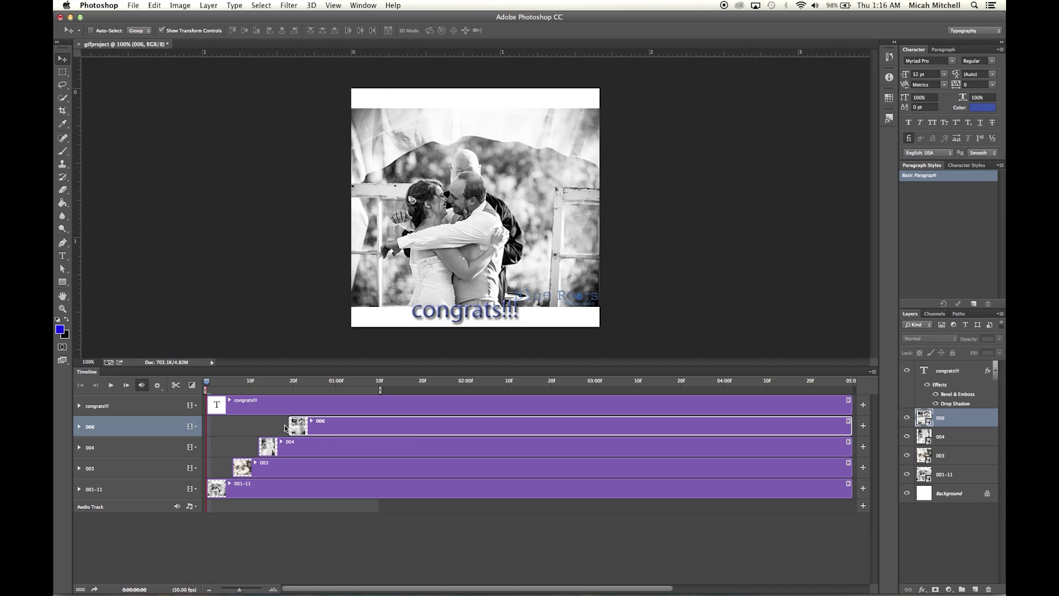
pyautogui.moveTo(289, 426); pyautogui.dragTo(286, 426)
pyautogui.moveTo(851, 420); pyautogui.dragTo(338, 471)
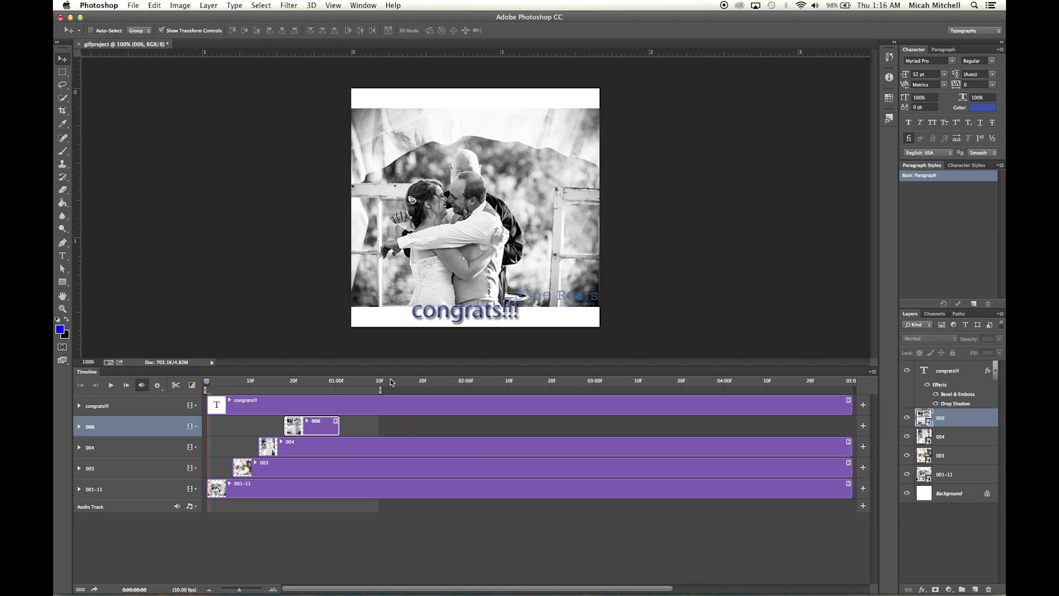
# Trim photos 004, 003 and 001-11 to end at 00:18, 00:12 and 00:06
pyautogui.moveTo(384, 390); pyautogui.dragTo(345, 390)
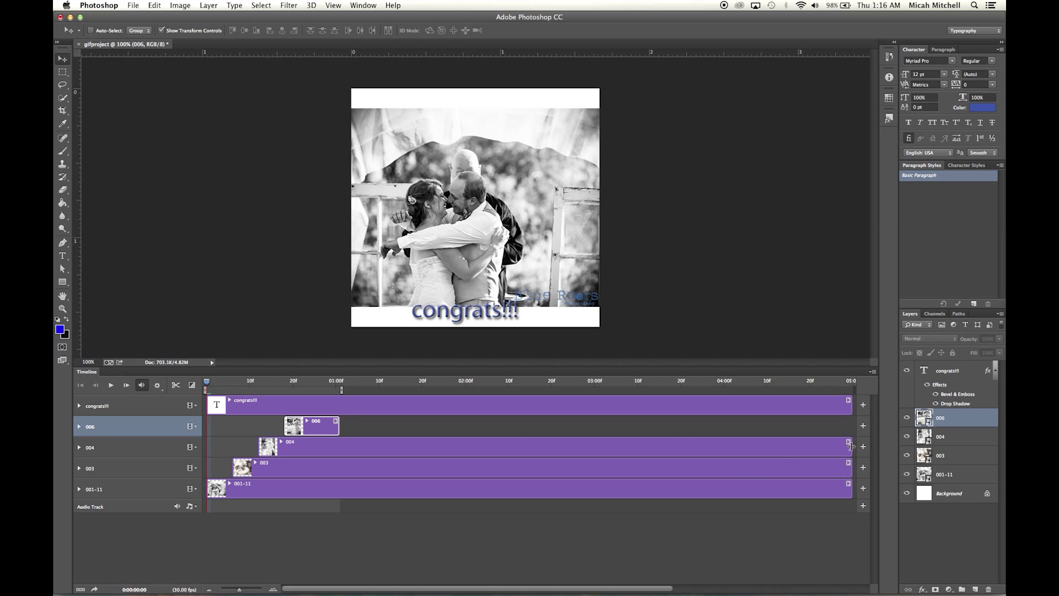
pyautogui.moveTo(851, 446); pyautogui.dragTo(282, 472)
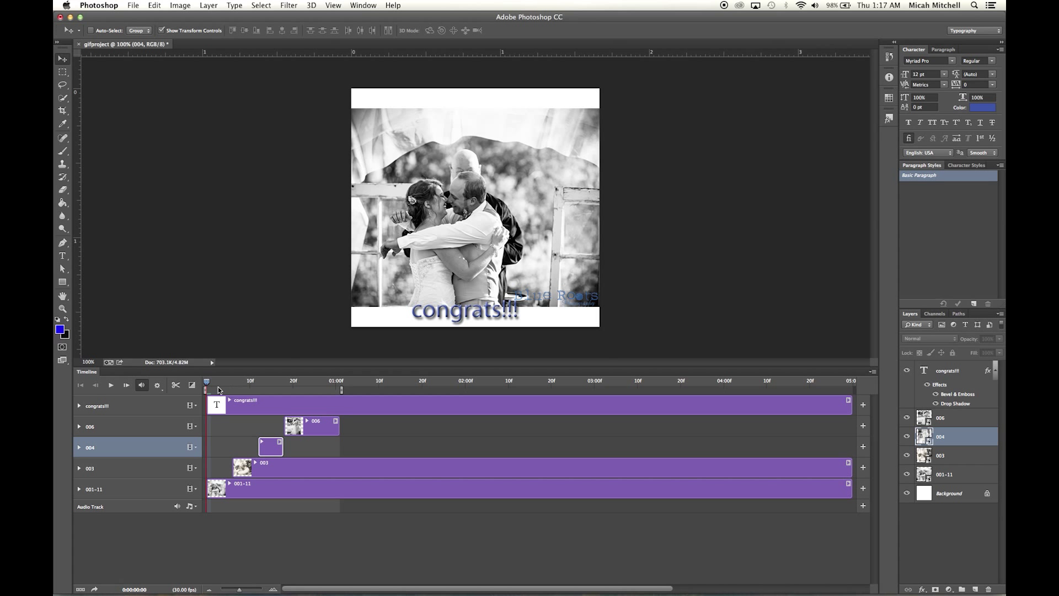
pyautogui.moveTo(207, 386); pyautogui.dragTo(182, 386)
pyautogui.moveTo(850, 472); pyautogui.dragTo(257, 474)
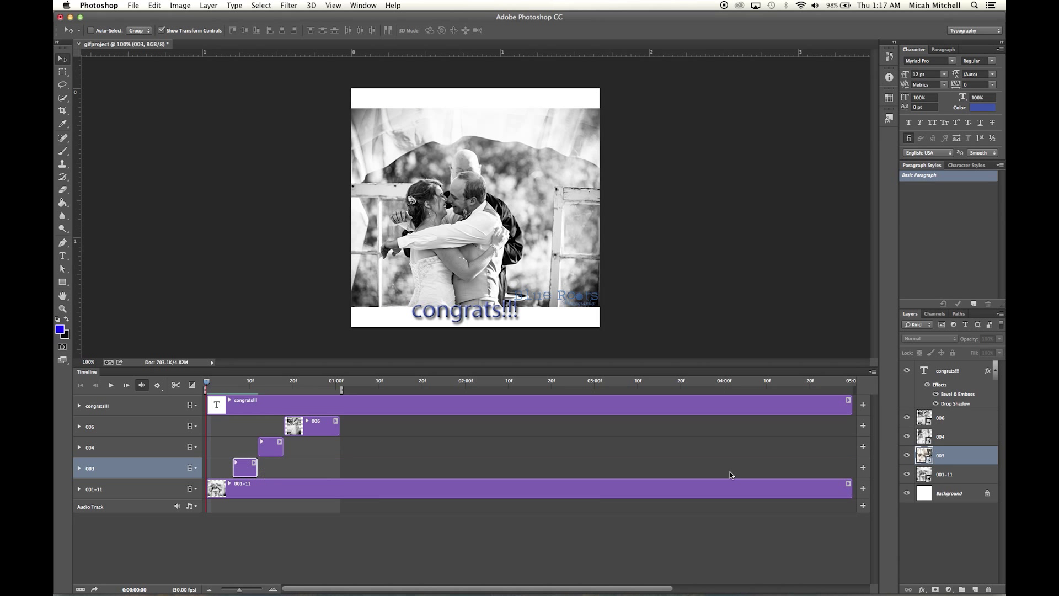
pyautogui.moveTo(848, 497); pyautogui.dragTo(225, 512)
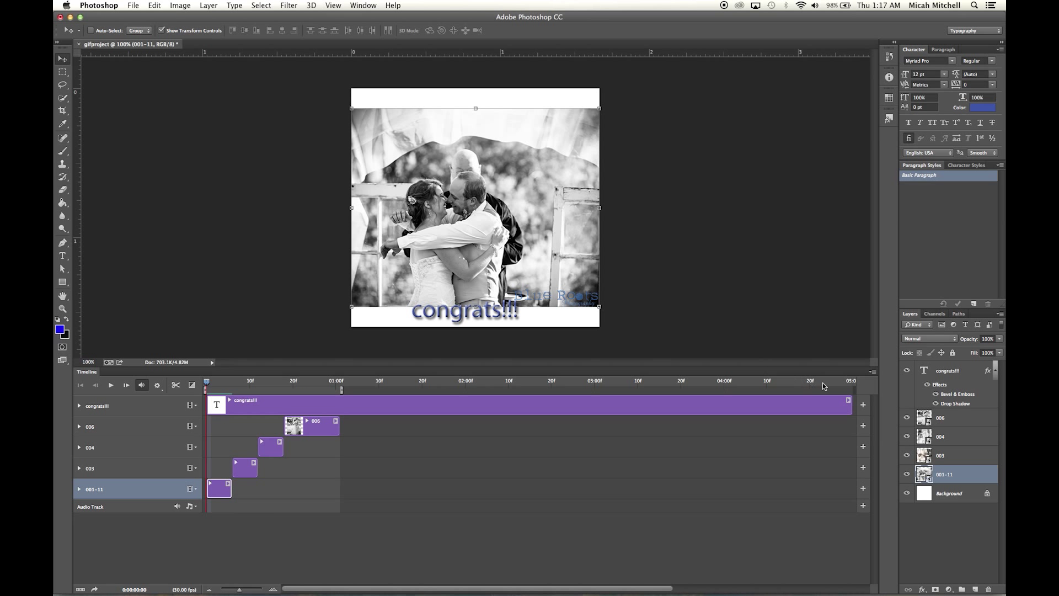
# Shorten the congrats!!! text clip to end at the one-second mark
pyautogui.click(850, 403)
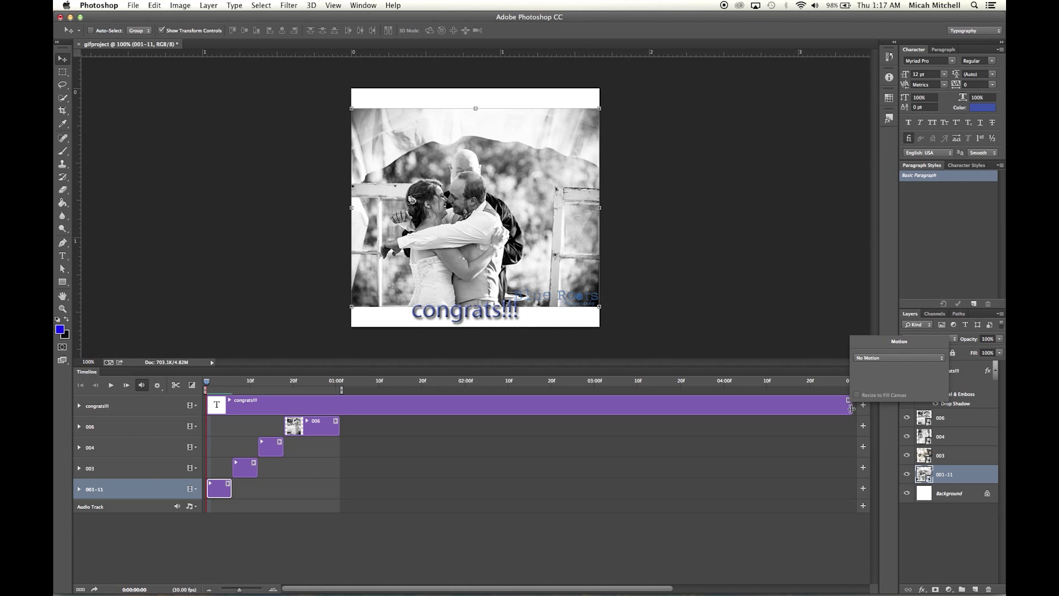
pyautogui.click(851, 408)
pyautogui.moveTo(852, 408); pyautogui.dragTo(345, 417)
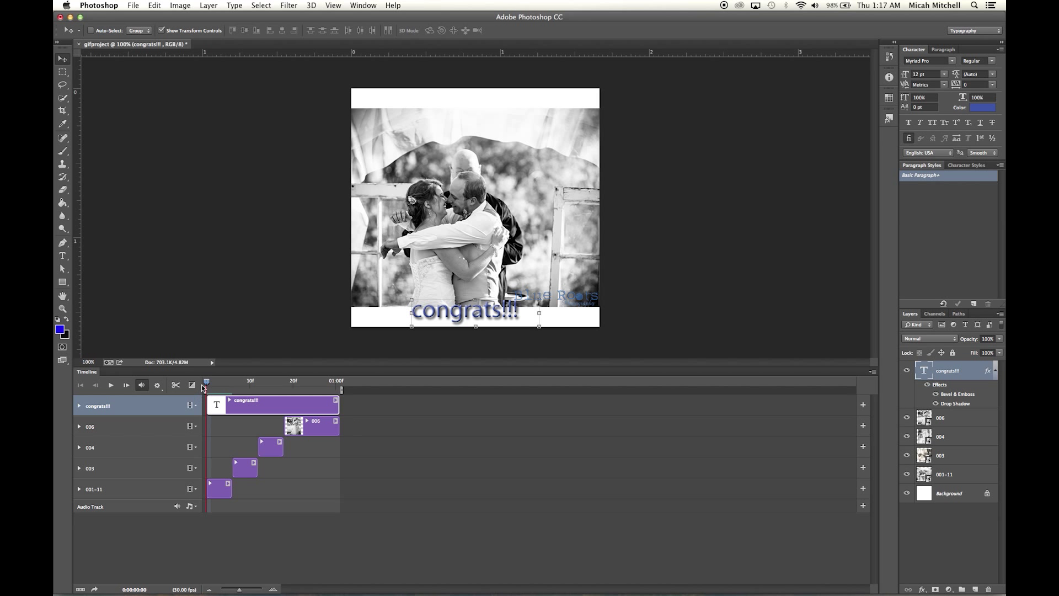
pyautogui.click(157, 385)
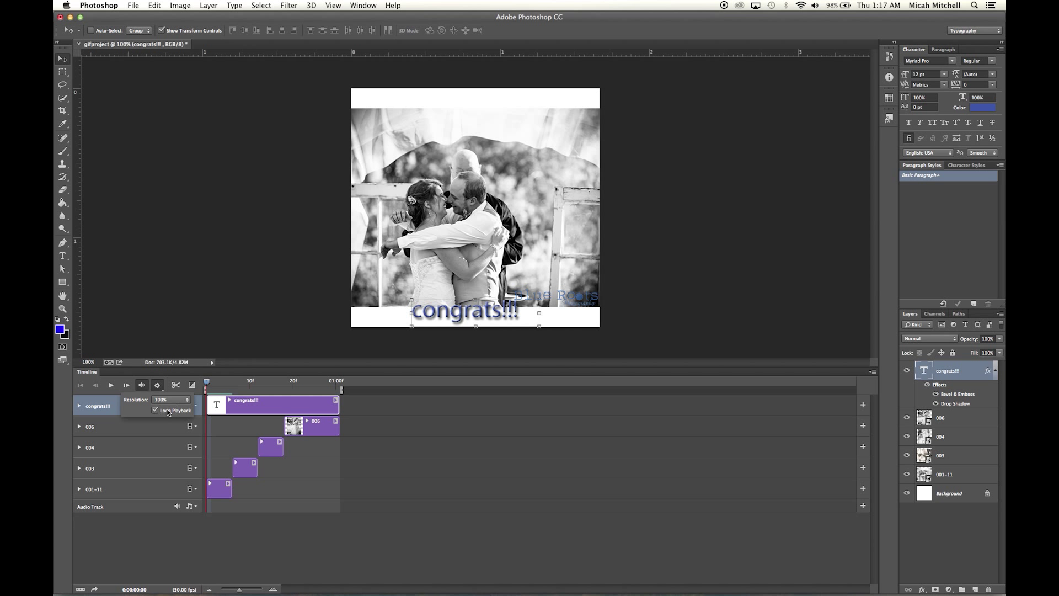
# Play the one-second animation with Loop Playback on, then stop it on the kissing photo
pyautogui.click(210, 551)
pyautogui.press('space')
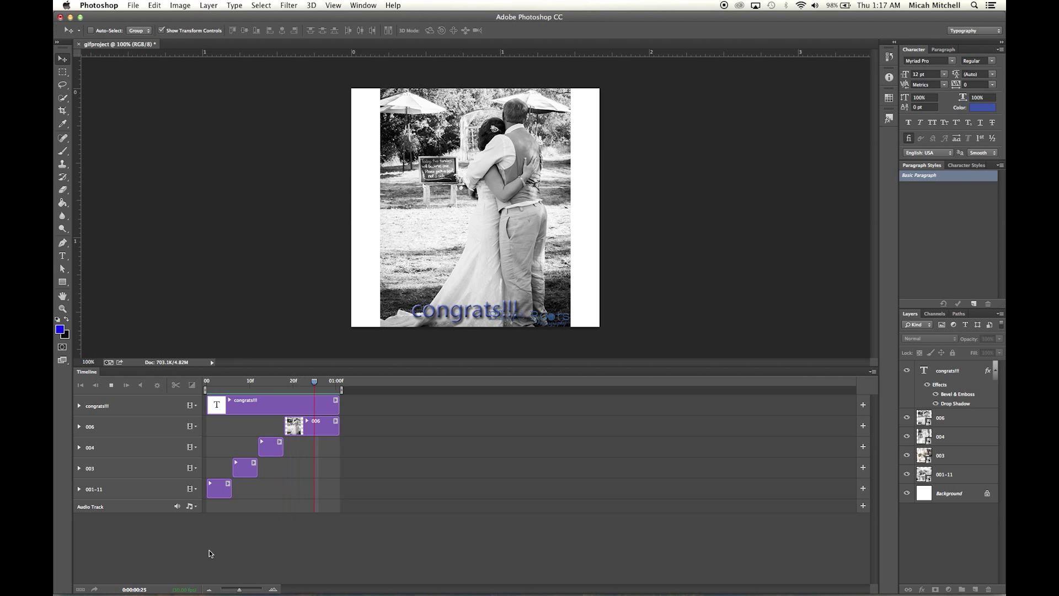
pyautogui.press('space')
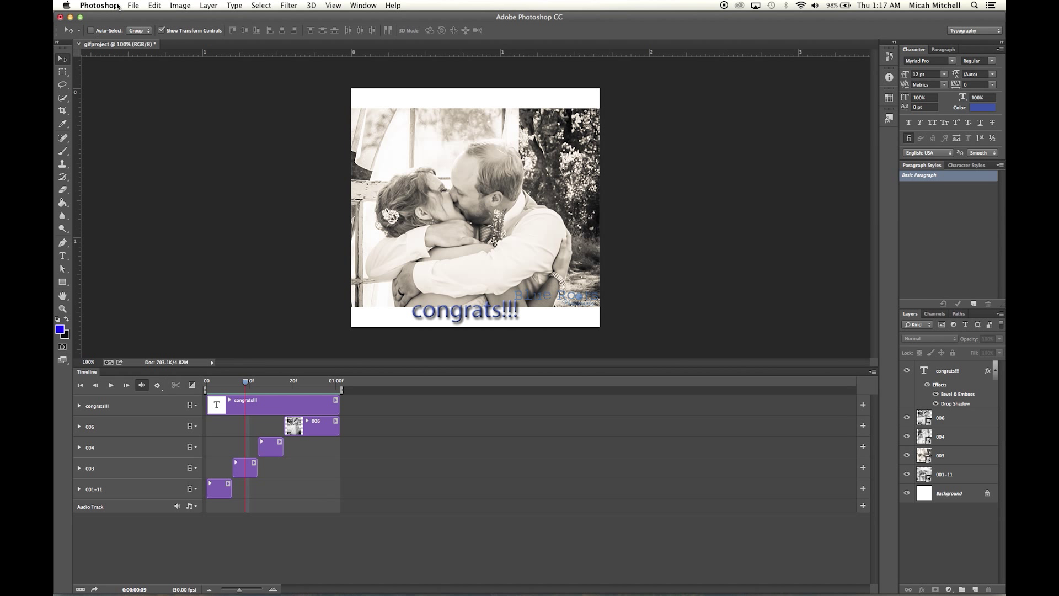
pyautogui.click(138, 7)
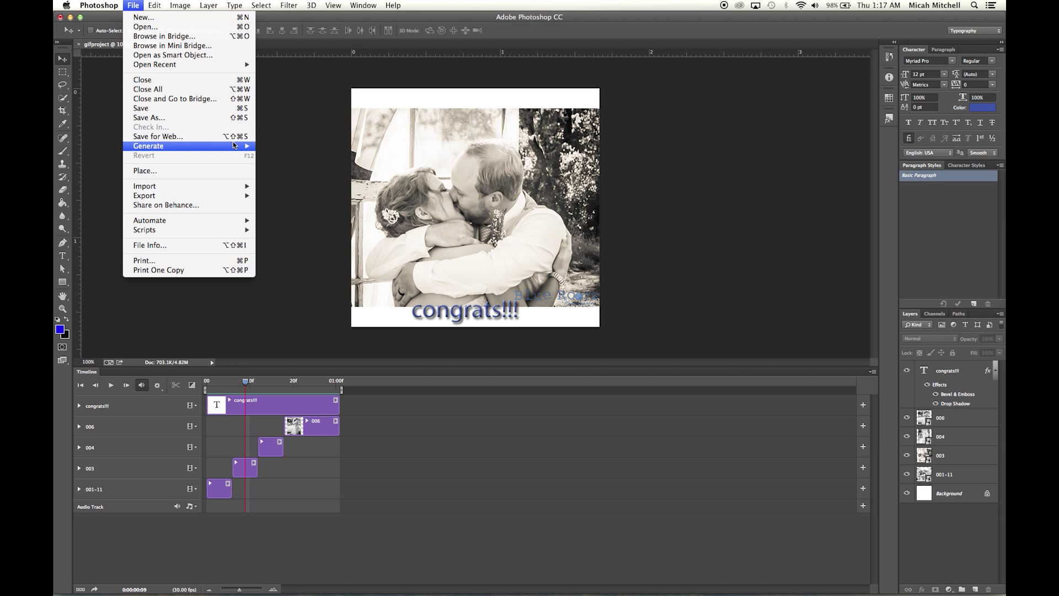
# In Save for Web, try GIF Restrictive and GIF 64 Dithered, then choose GIF 128 Dithered
pyautogui.click(179, 140)
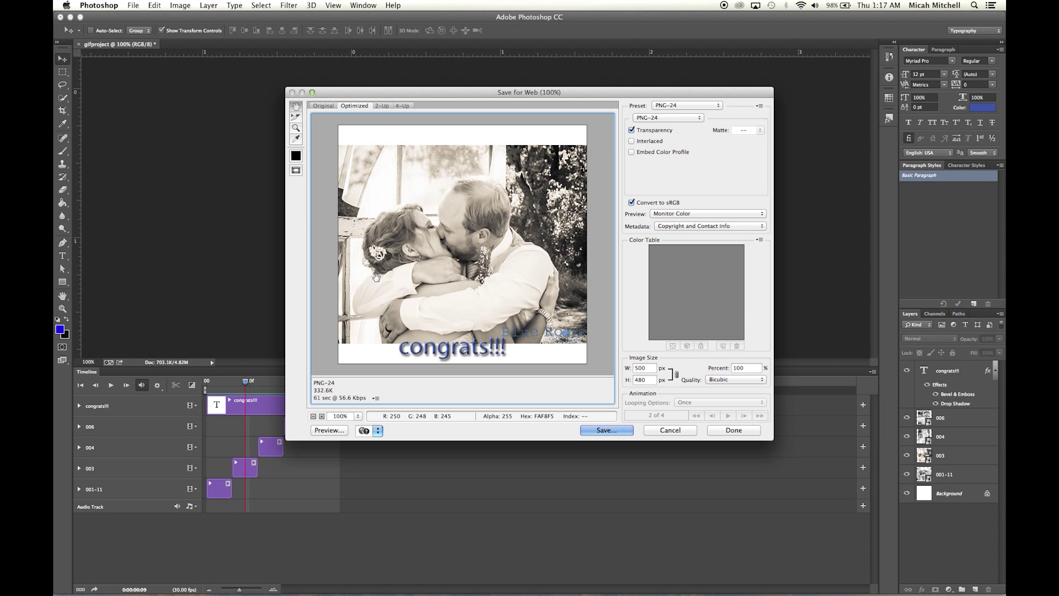
pyautogui.click(698, 103)
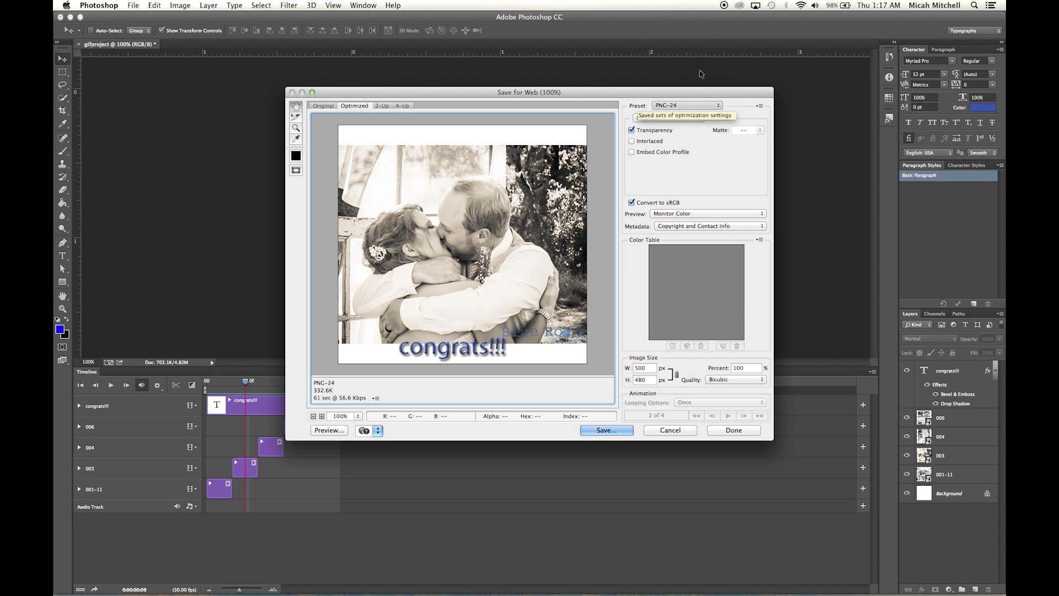
pyautogui.click(700, 74)
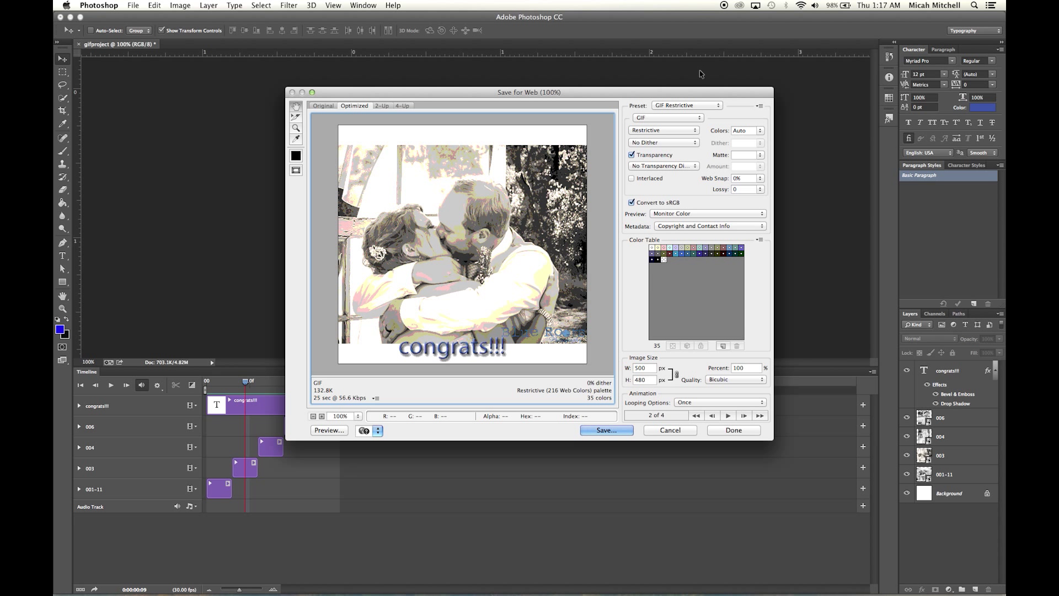
pyautogui.click(677, 105)
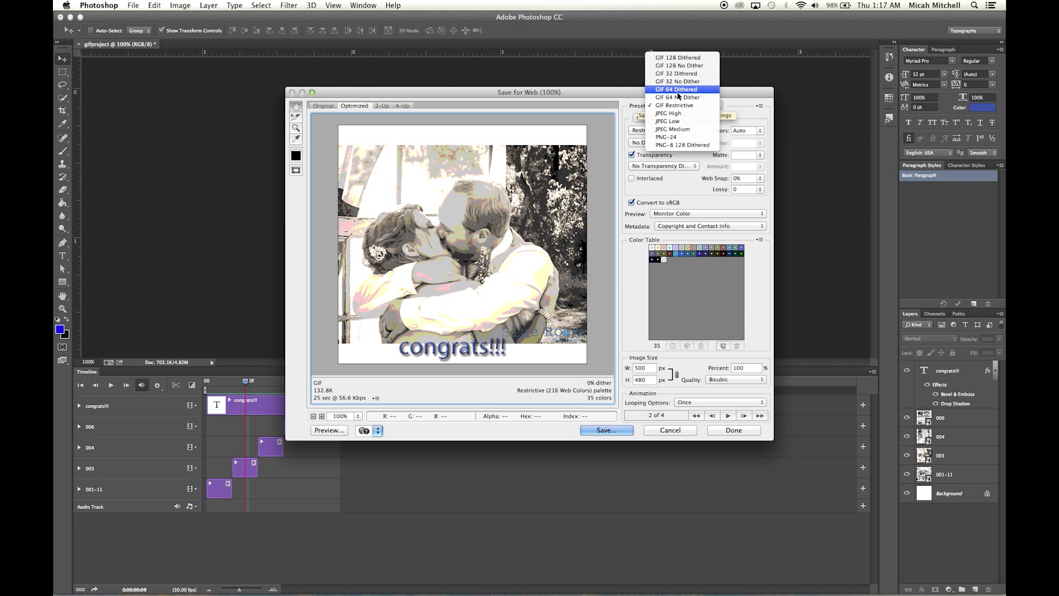
pyautogui.click(677, 92)
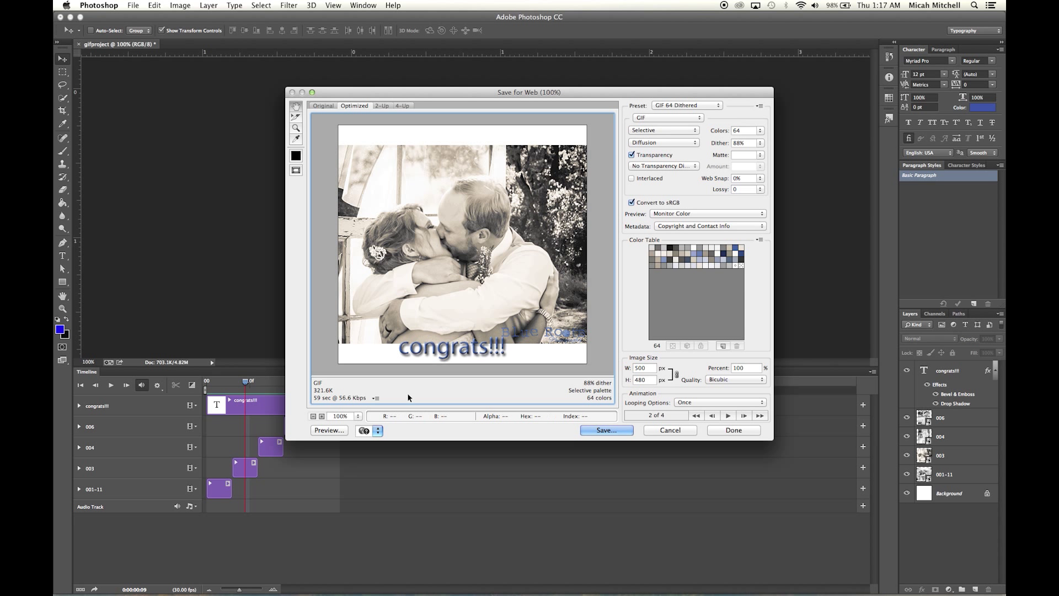
pyautogui.click(707, 110)
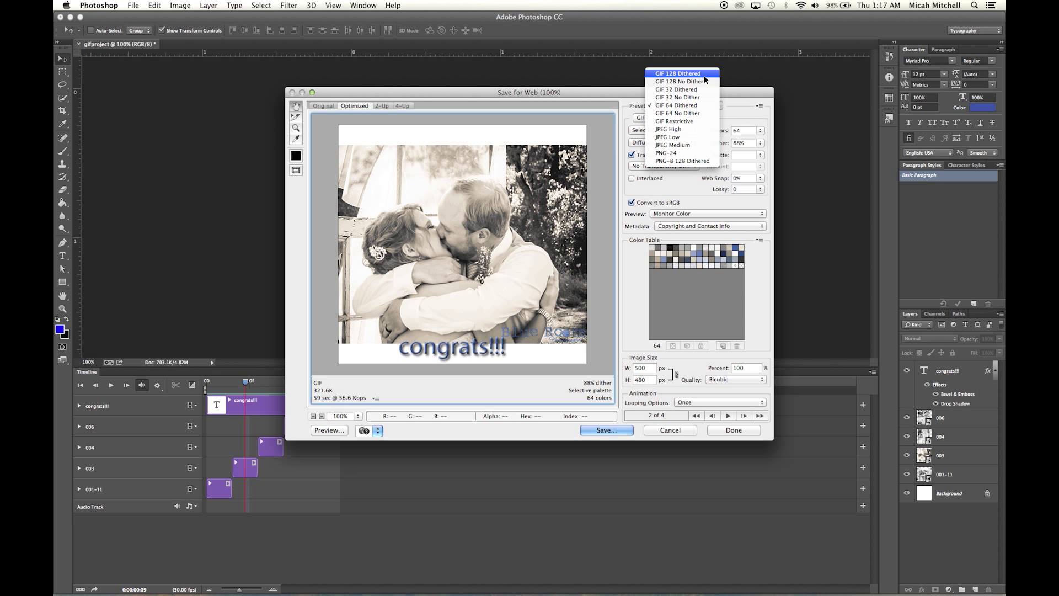
pyautogui.click(705, 77)
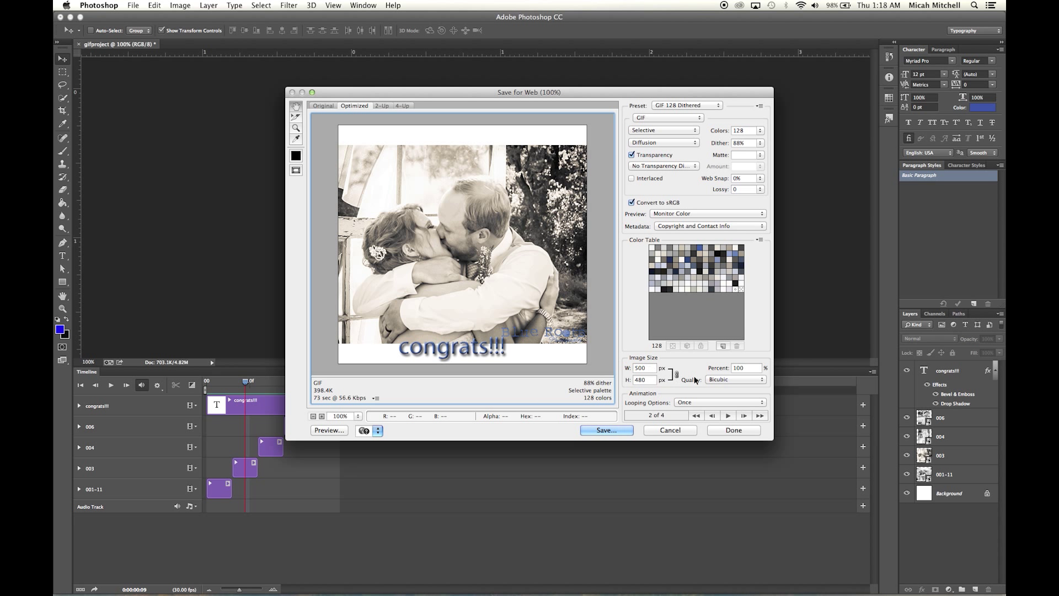
# Set the GIF Looping Options to Forever and preview the four-frame animation
pyautogui.click(734, 367)
pyautogui.click(712, 403)
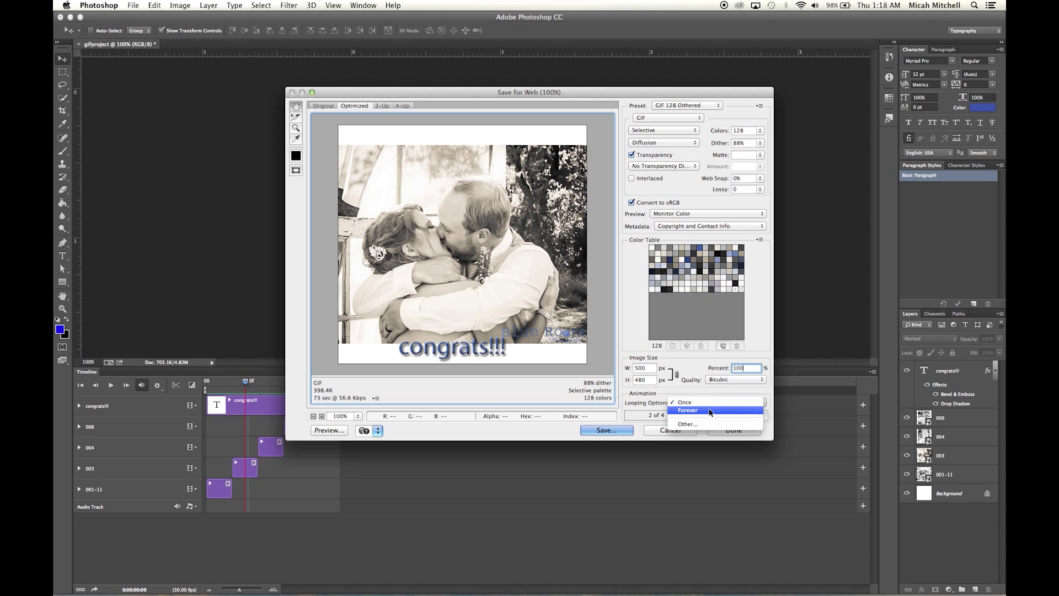
pyautogui.click(710, 411)
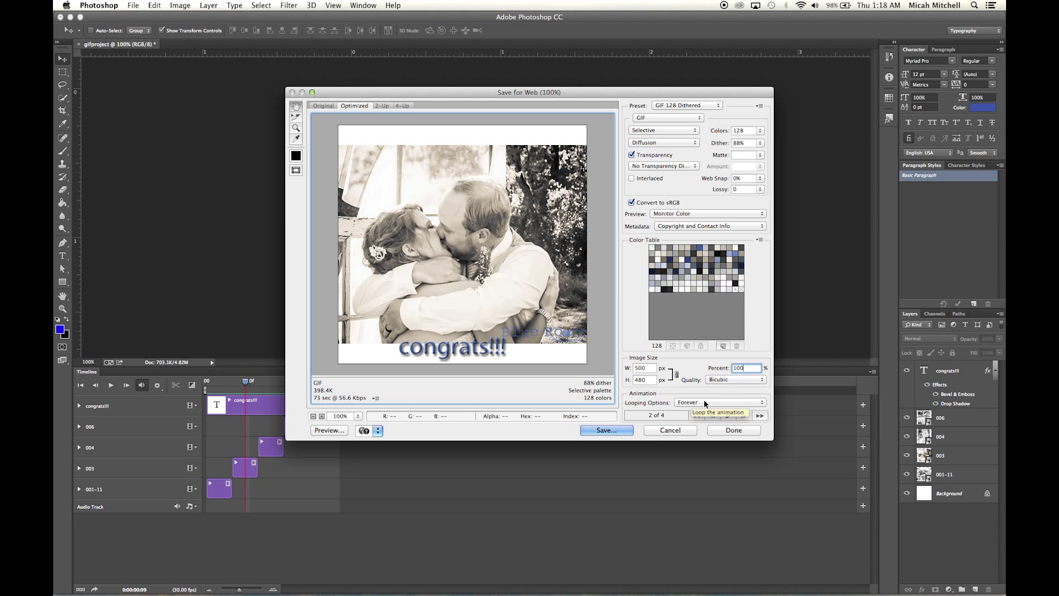
pyautogui.click(727, 415)
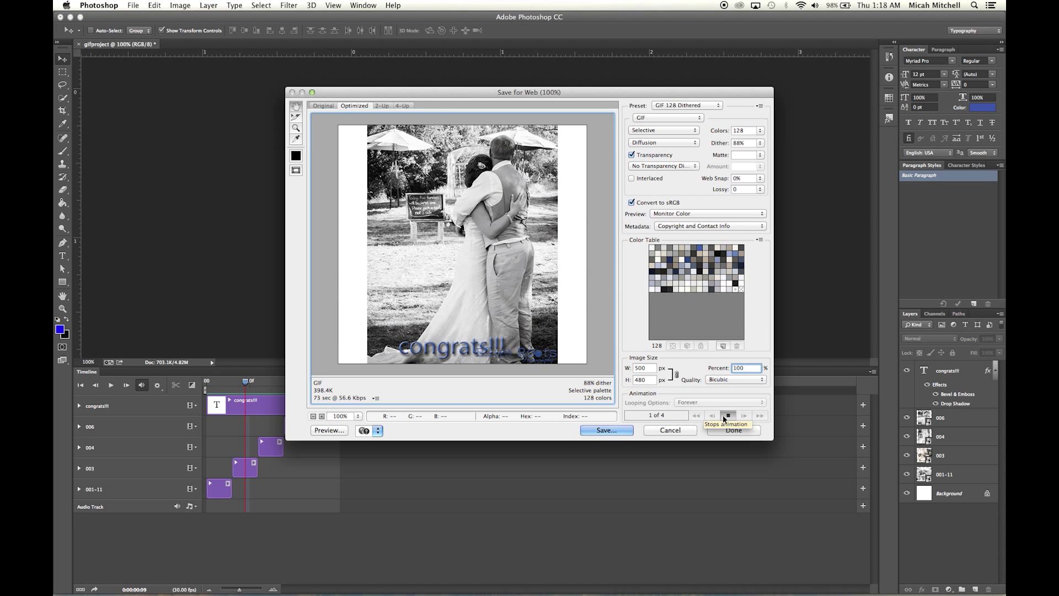
pyautogui.click(724, 415)
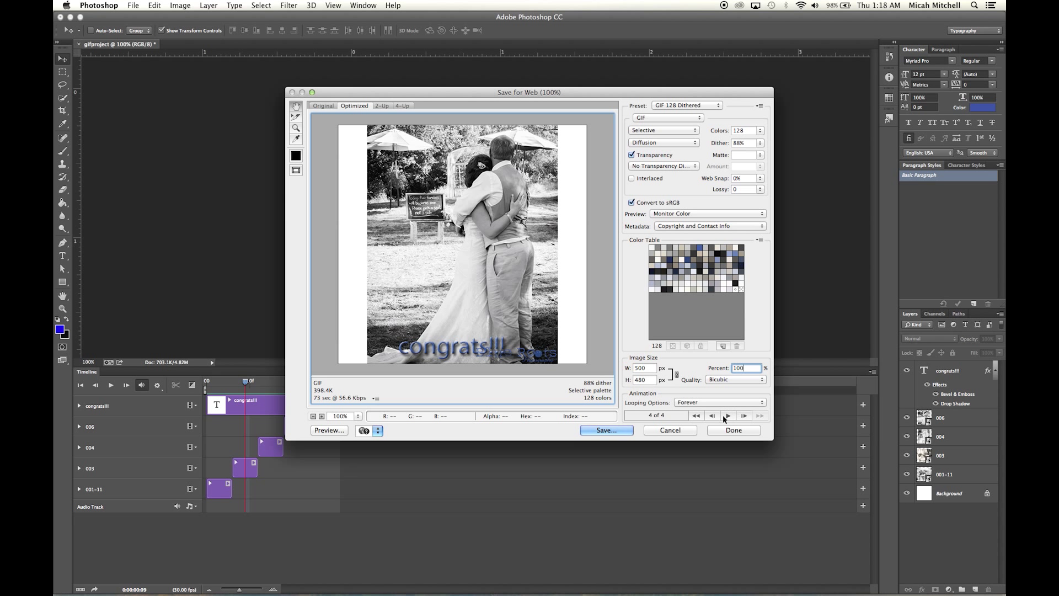
# Choose the gif project folder on the Desktop as the save location
pyautogui.click(604, 433)
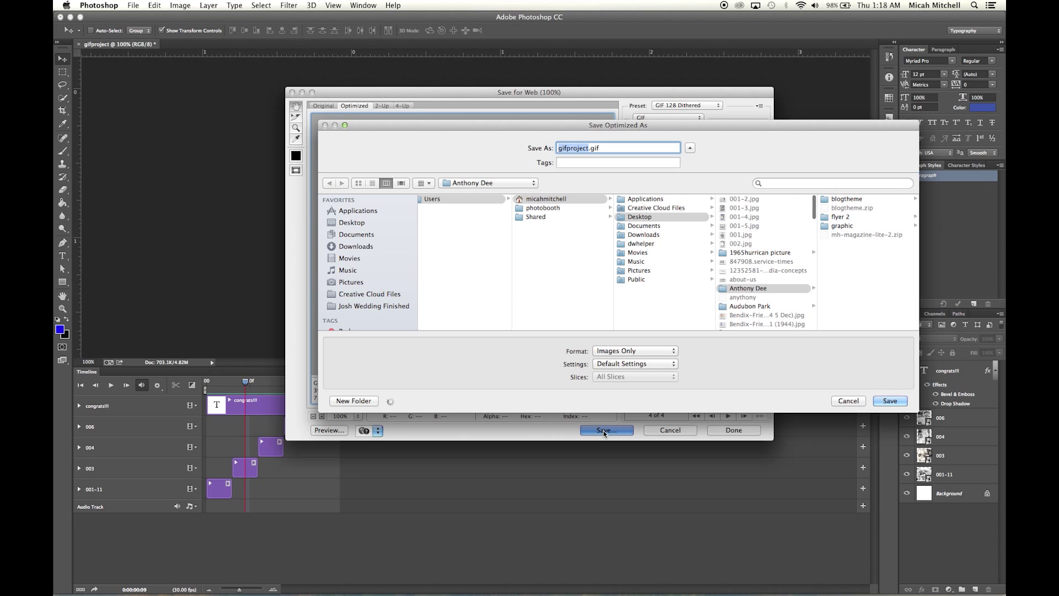
pyautogui.click(353, 222)
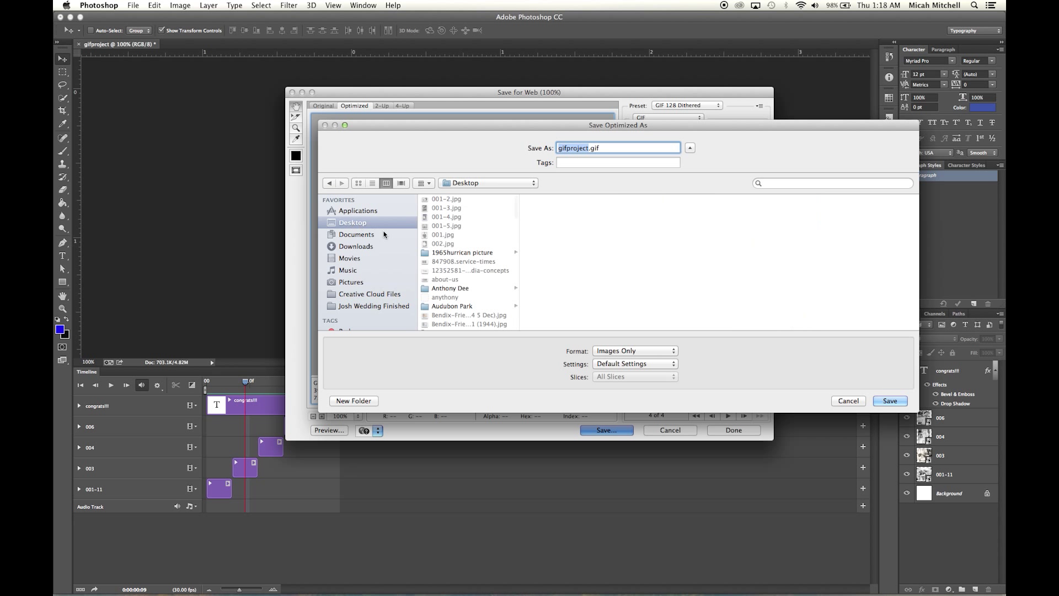
pyautogui.scroll(-5, 452, 261)
pyautogui.scroll(-10, 451, 260)
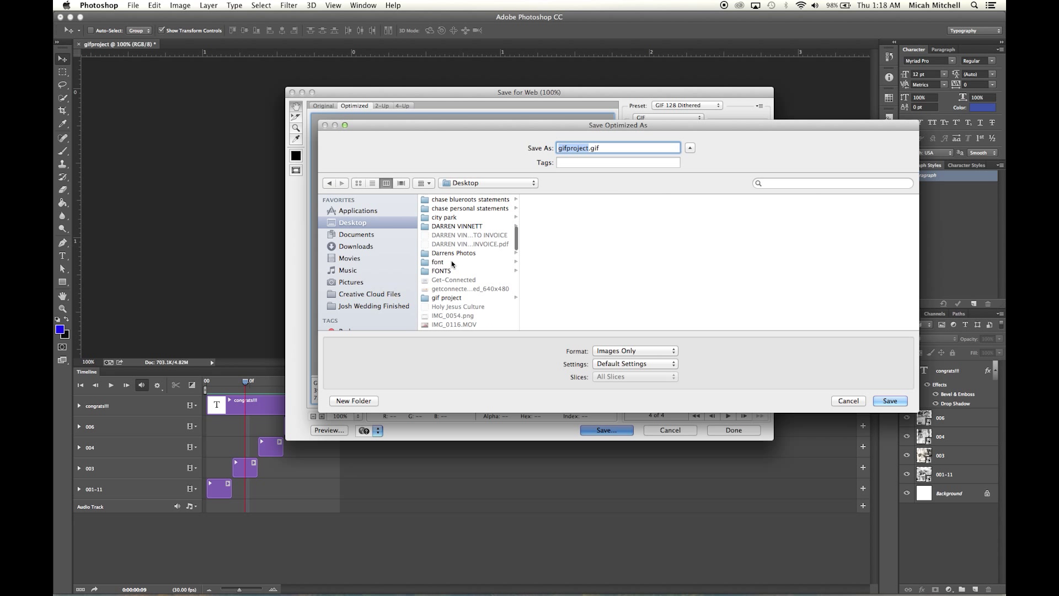
pyautogui.click(435, 223)
pyautogui.click(444, 218)
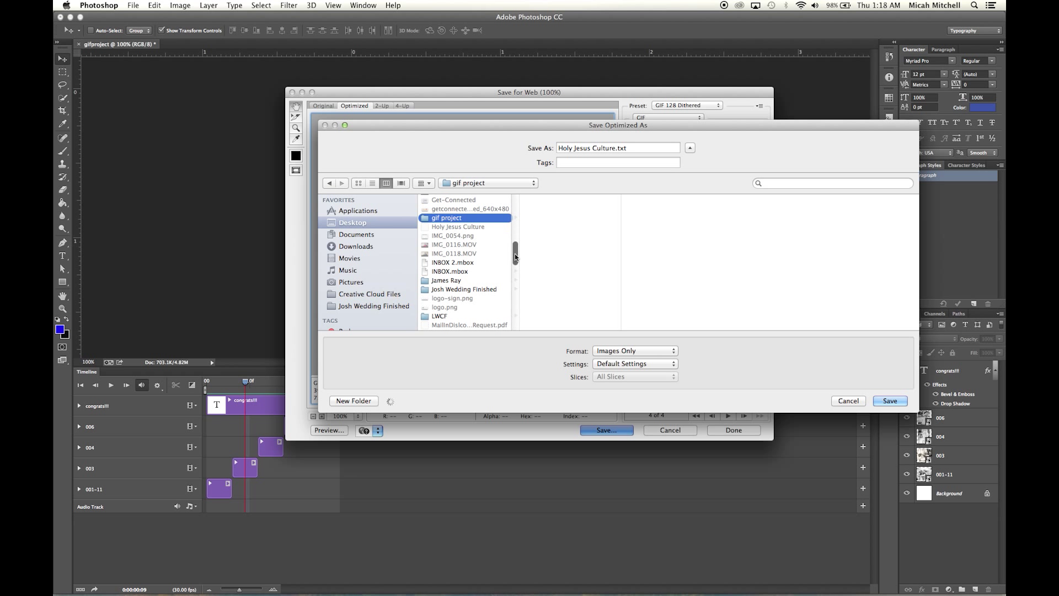
# Name the file gifproject, keep the Images Only format, and save the GIF
pyautogui.tripleClick(604, 148)
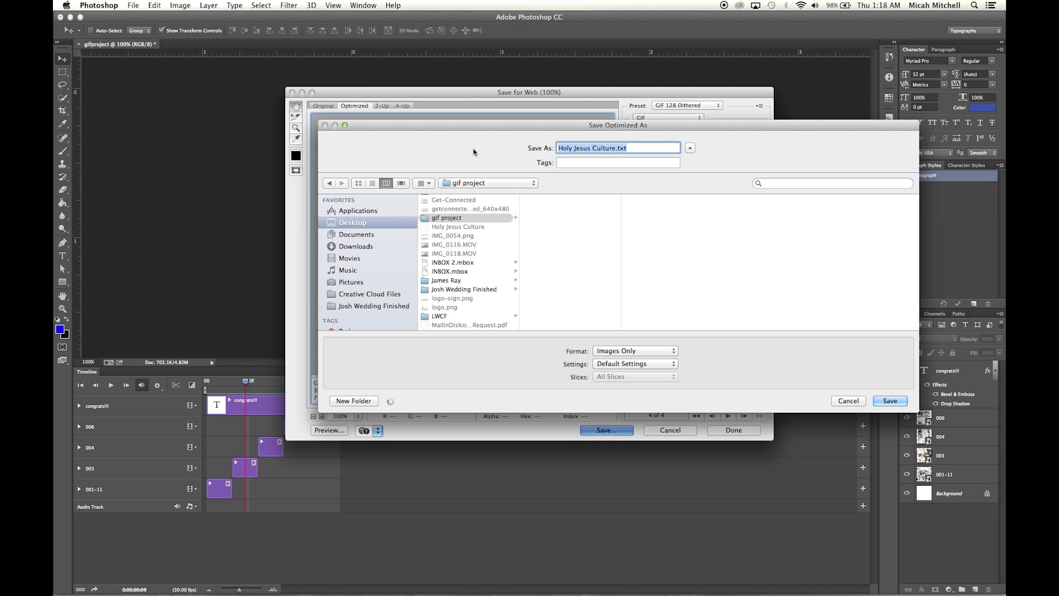
pyautogui.write('fig')
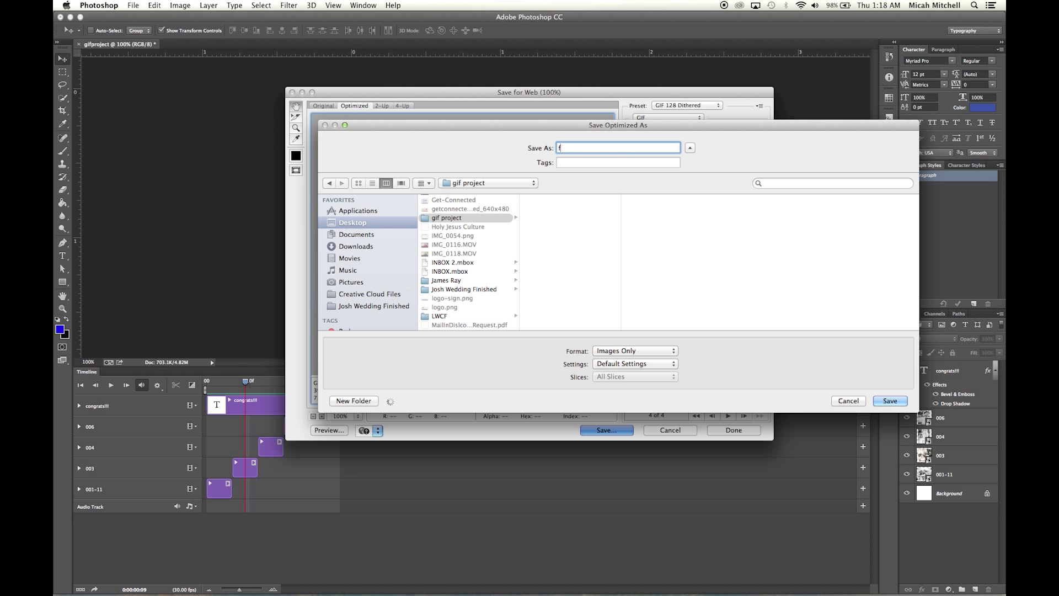
pyautogui.press('BackSpace')
pyautogui.write('gifproject')
pyautogui.click(665, 352)
pyautogui.click(667, 351)
pyautogui.click(890, 401)
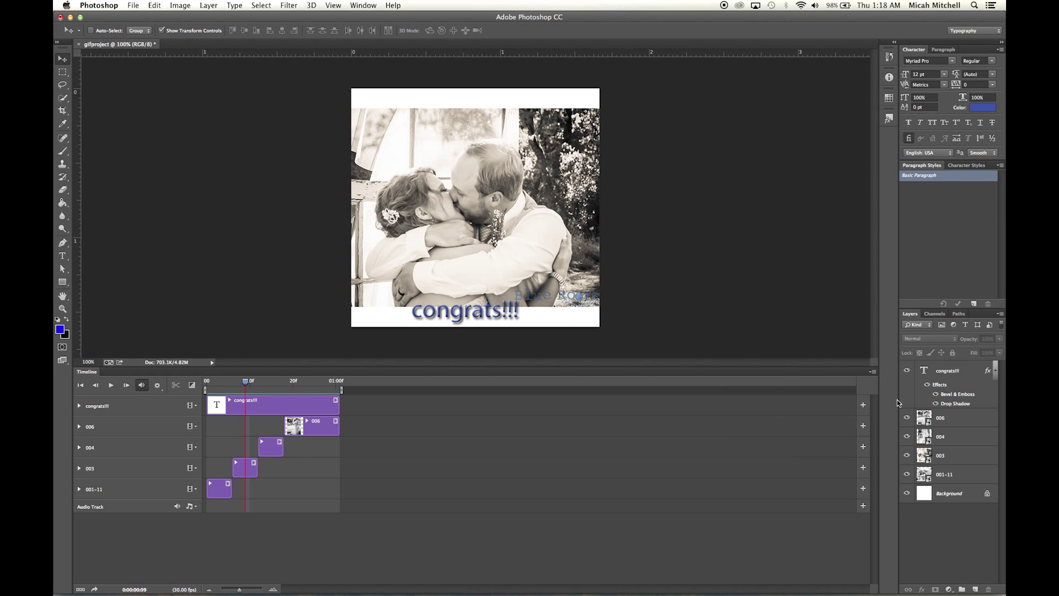
# Switch to Finder and open gifproject in Preview to view its frames
pyautogui.hotkey('ctrl', 'Up')
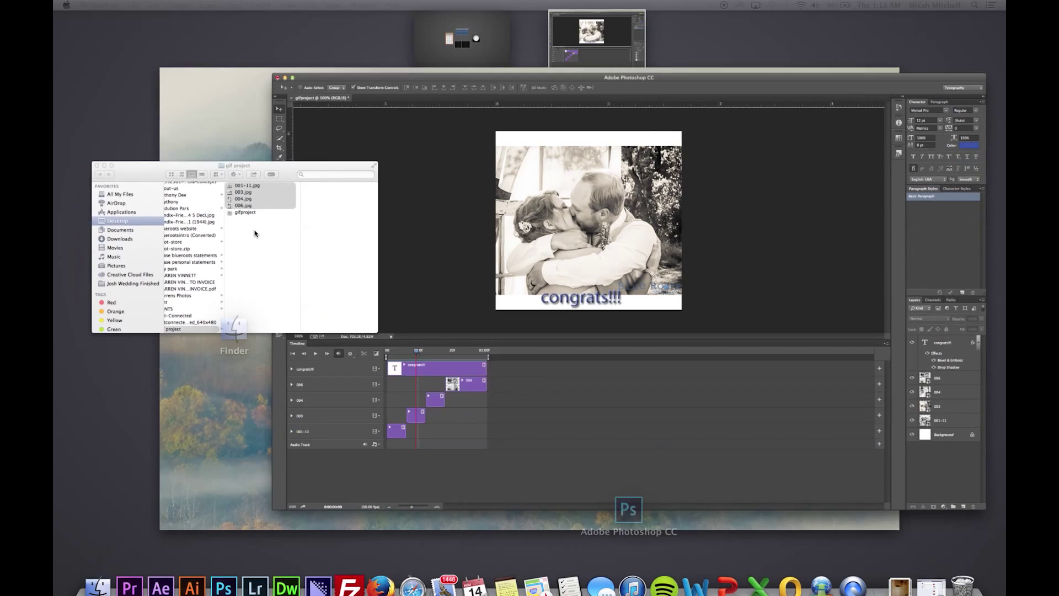
pyautogui.click(255, 233)
pyautogui.click(334, 215)
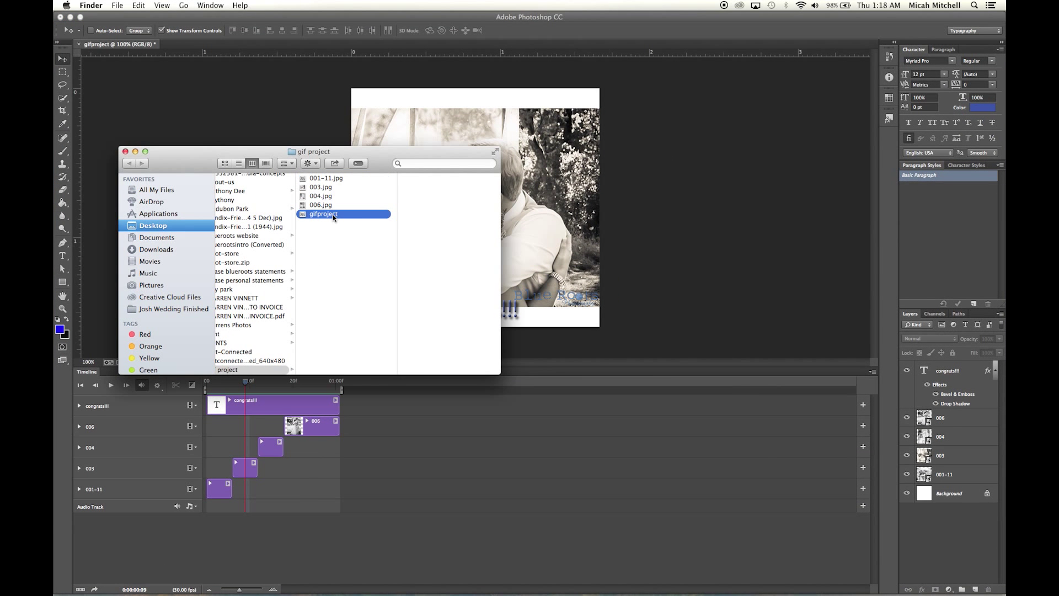
pyautogui.doubleClick(333, 214)
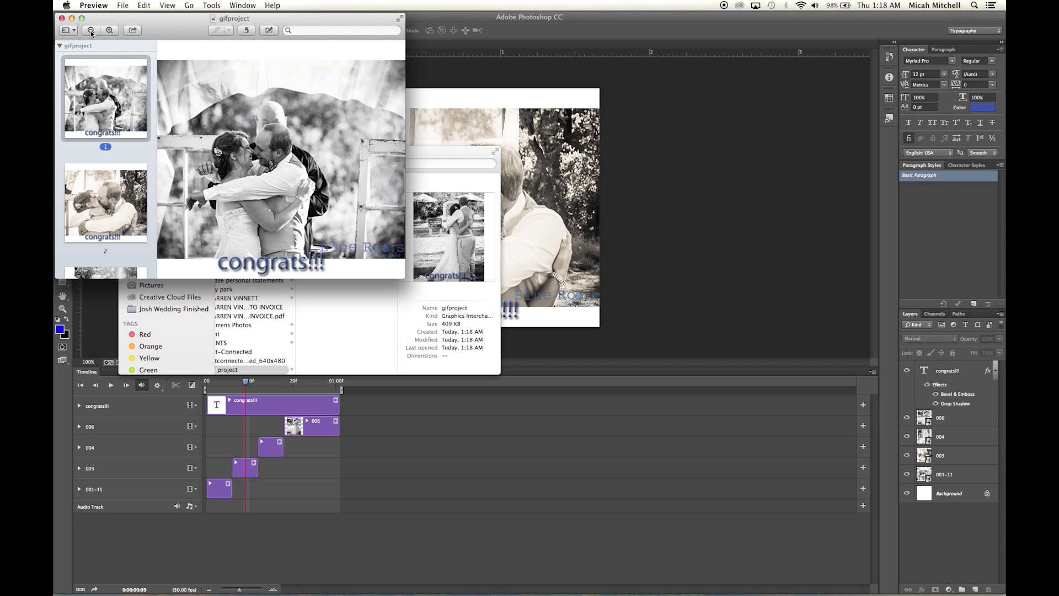
# Close Preview and Quick Look gifproject to watch the animation play
pyautogui.click(62, 18)
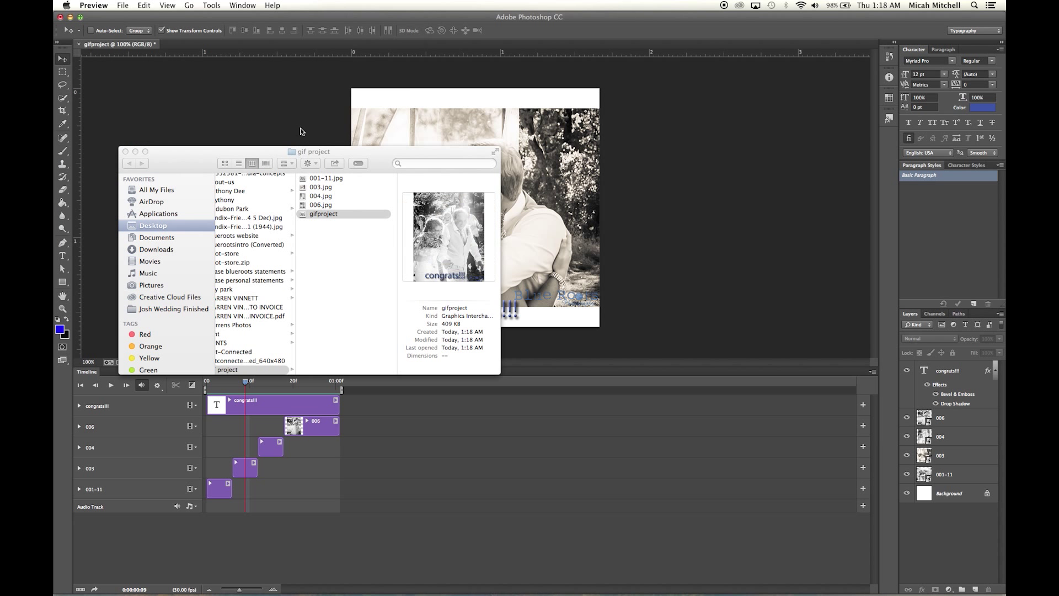
pyautogui.click(342, 214)
pyautogui.press('space')
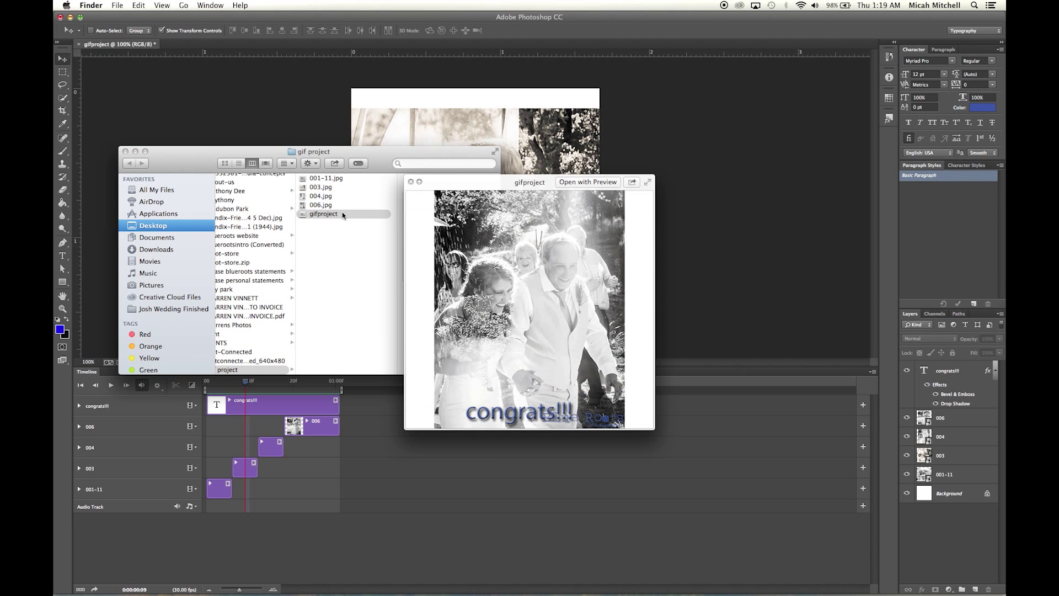